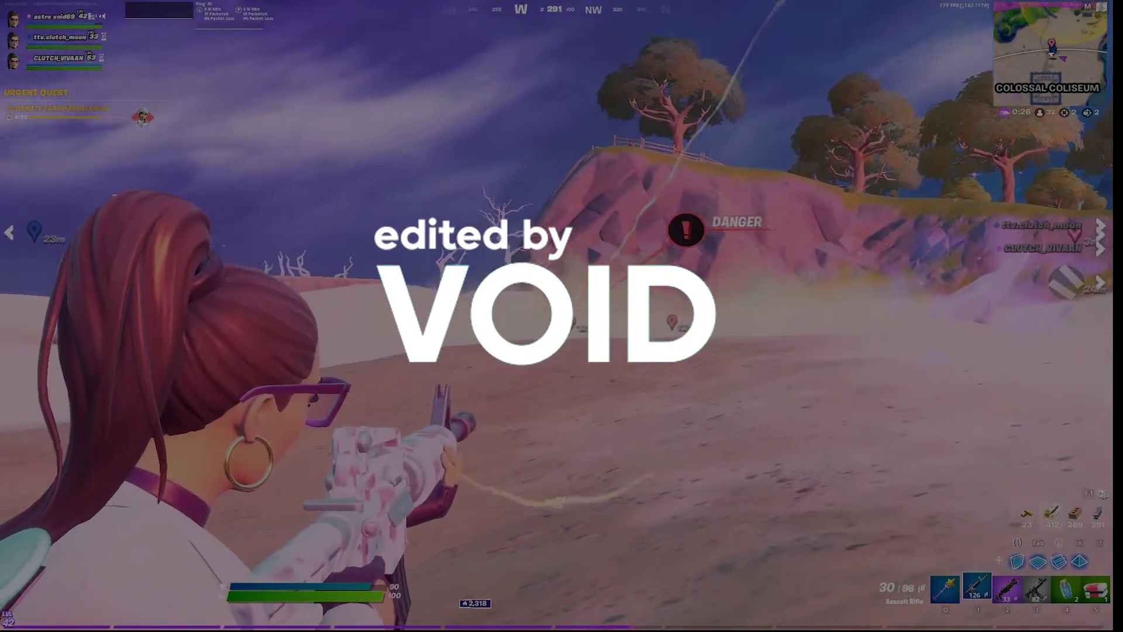
pyautogui.click(536, 223)
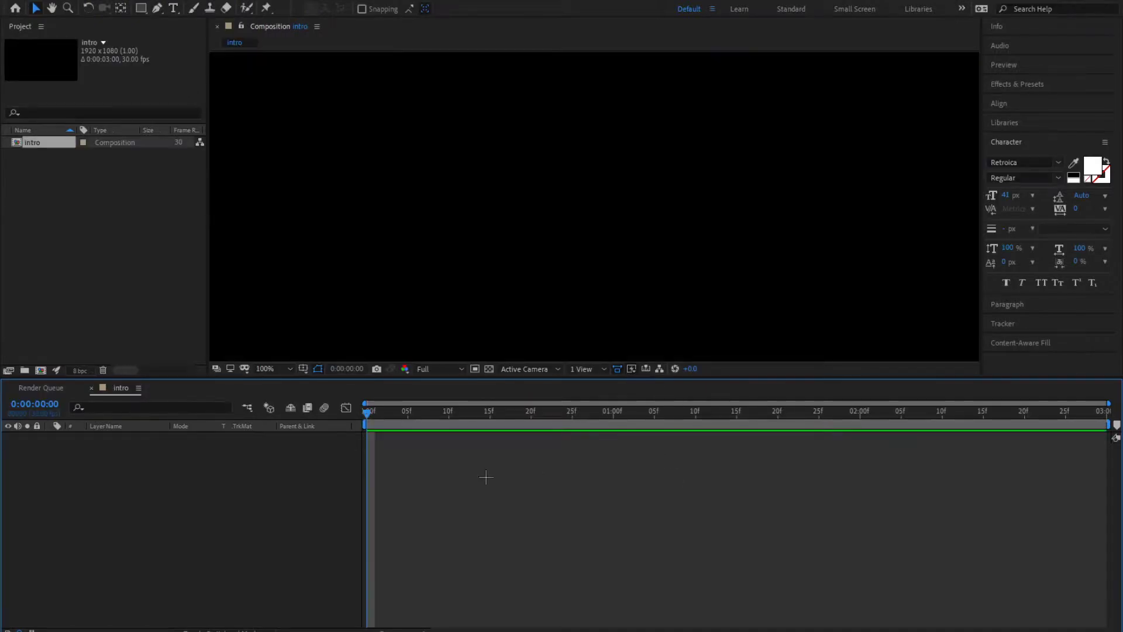
pyautogui.press('space')
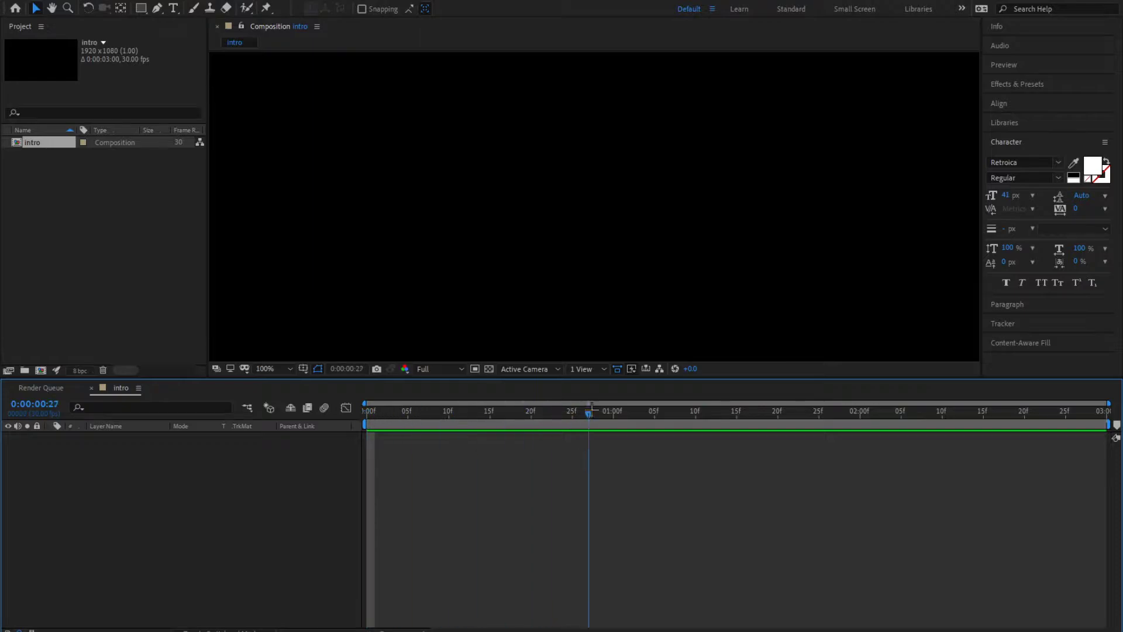
pyautogui.press('space')
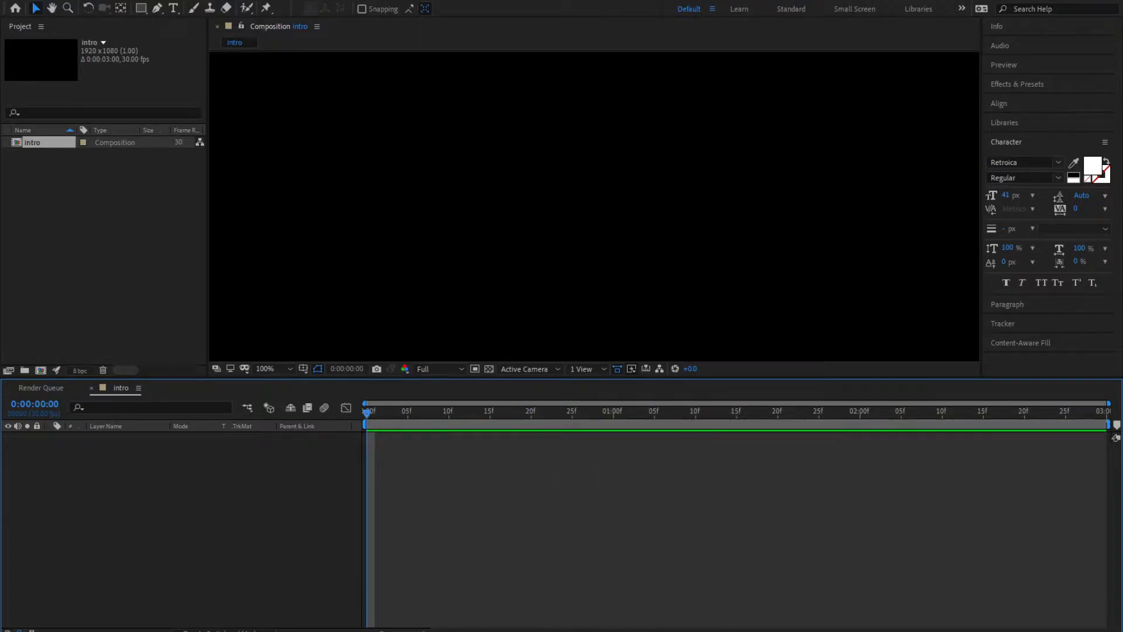
pyautogui.hotkey('ctrl', 'y')
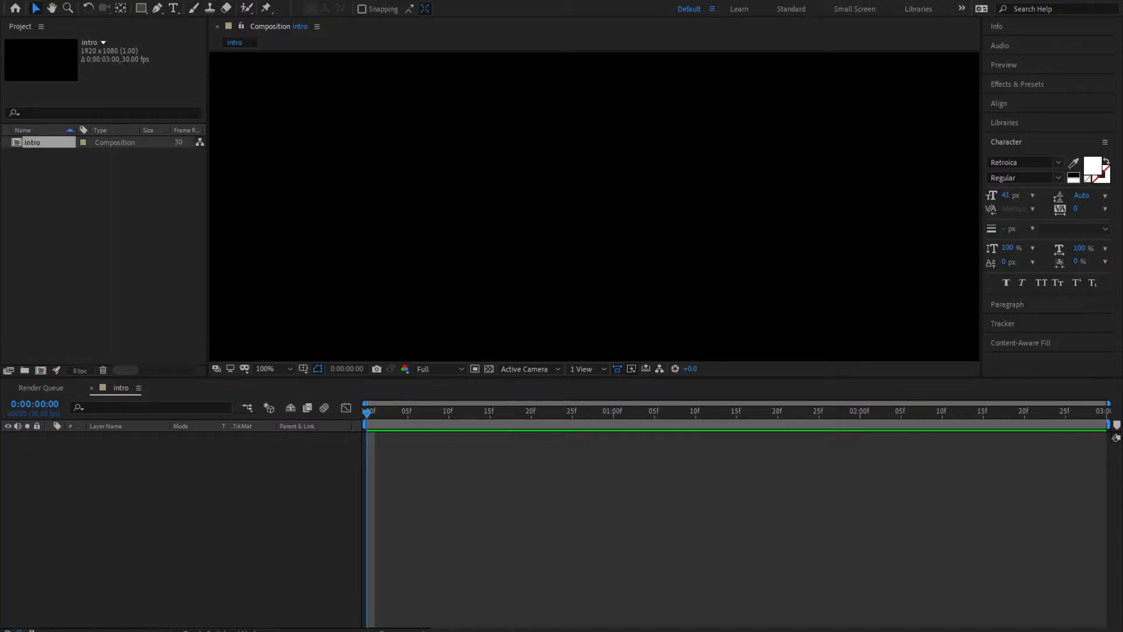
# Step: Create a new text layer in the intro composition reading "VOID"
pyautogui.click(232, 455)
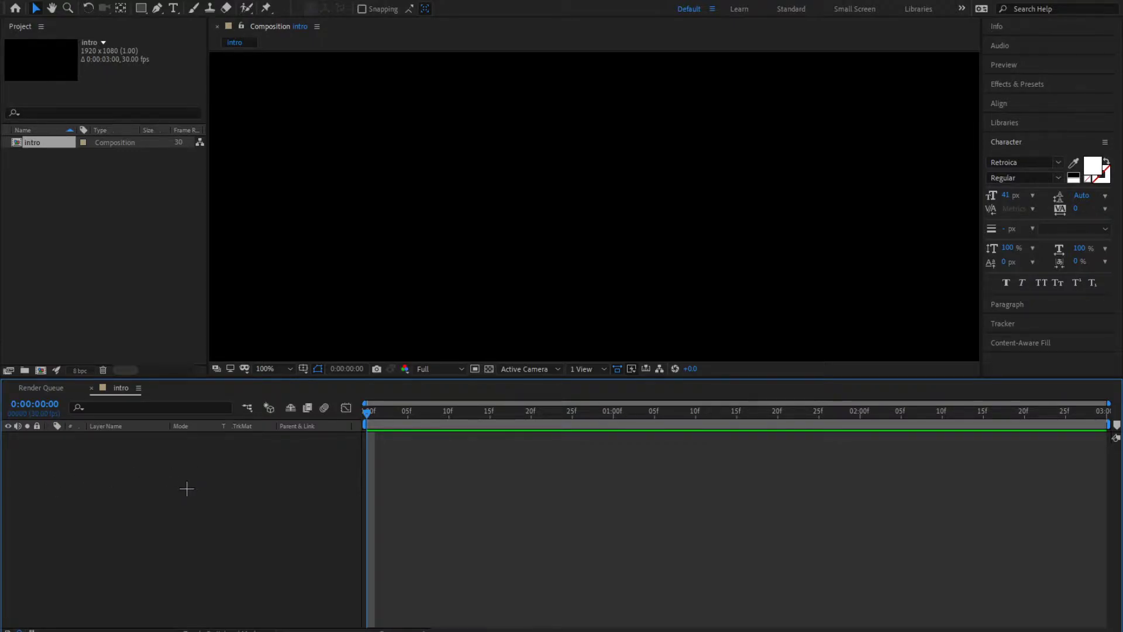
pyautogui.hotkey('ctrl', 'alt', 'shift', 't')
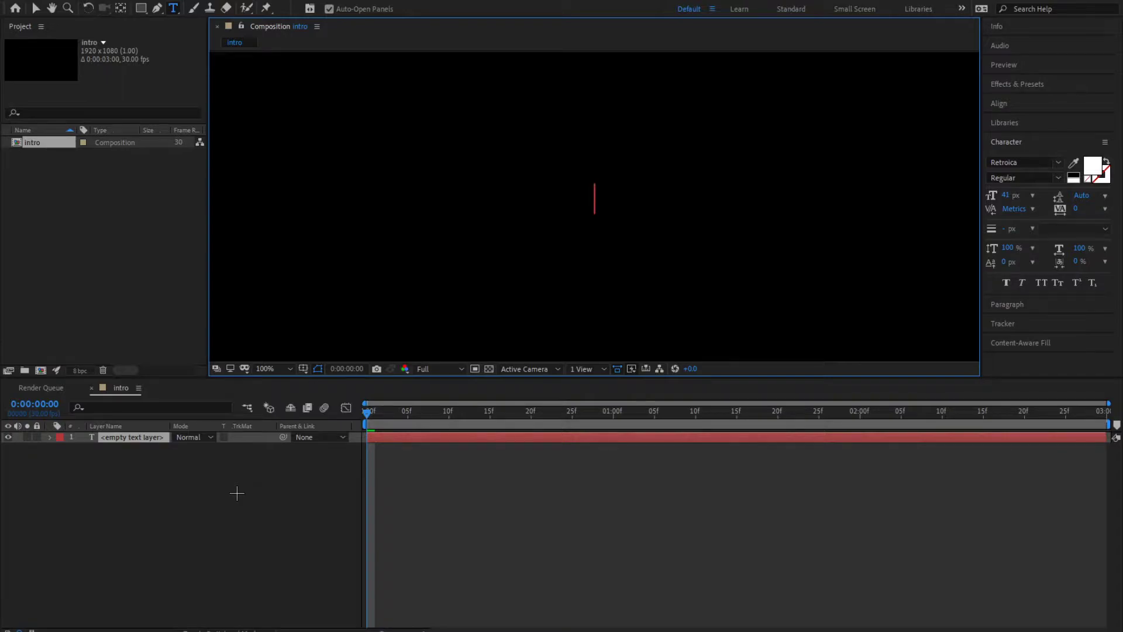
pyautogui.write('VOID')
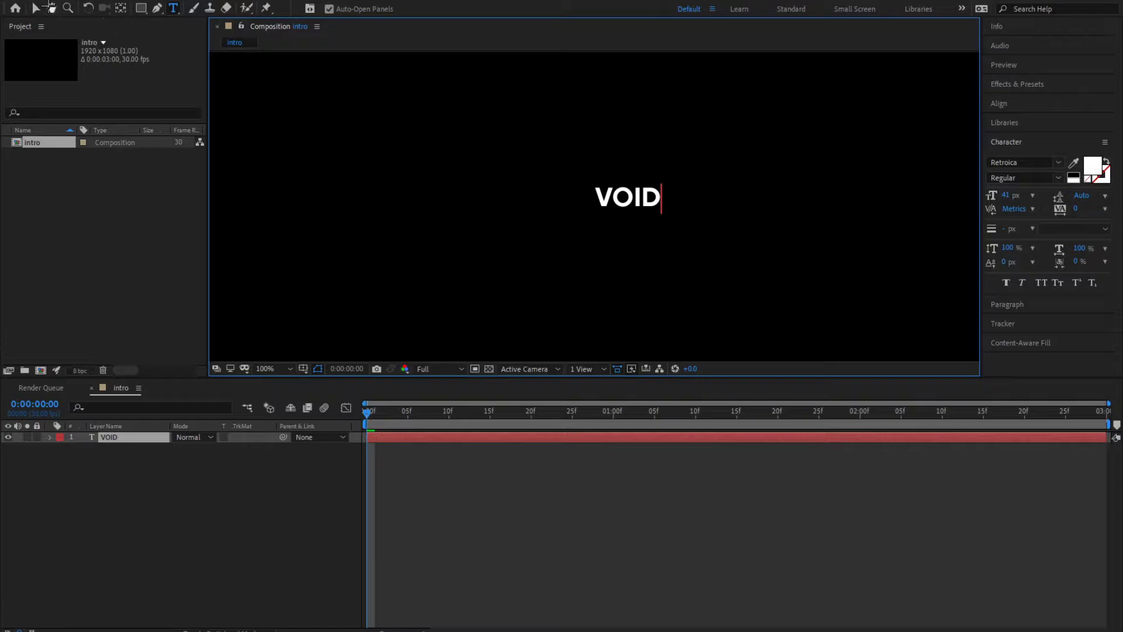
pyautogui.click(51, 9)
# Step: Center the VOID text layer horizontally in the composition and re-enable the view refresh
pyautogui.click(1000, 104)
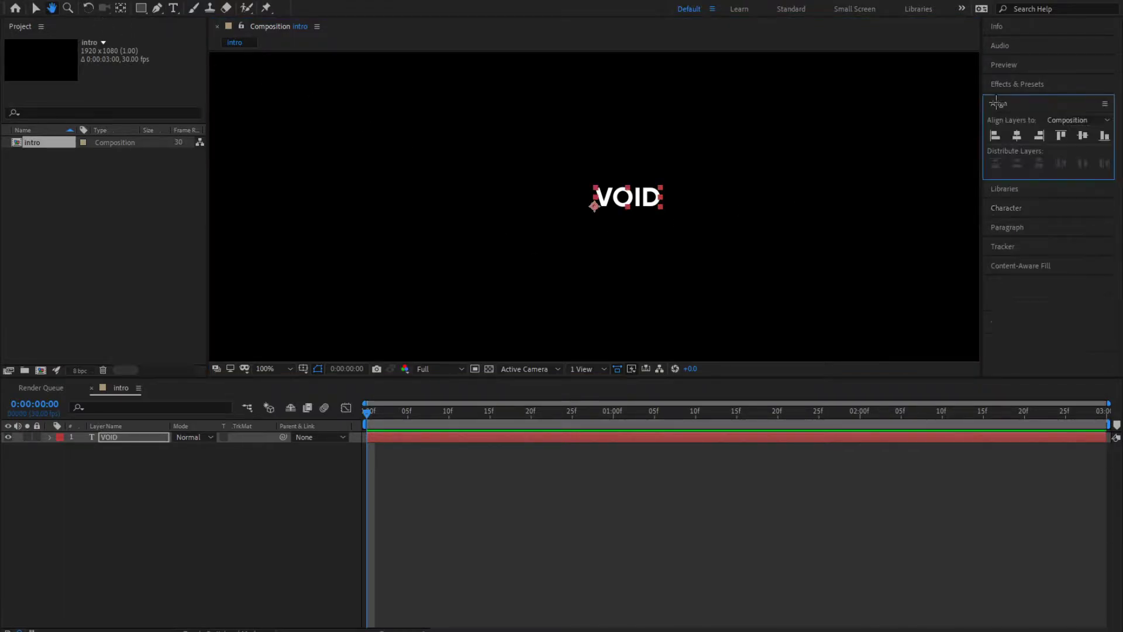
pyautogui.click(1017, 135)
pyautogui.click(999, 103)
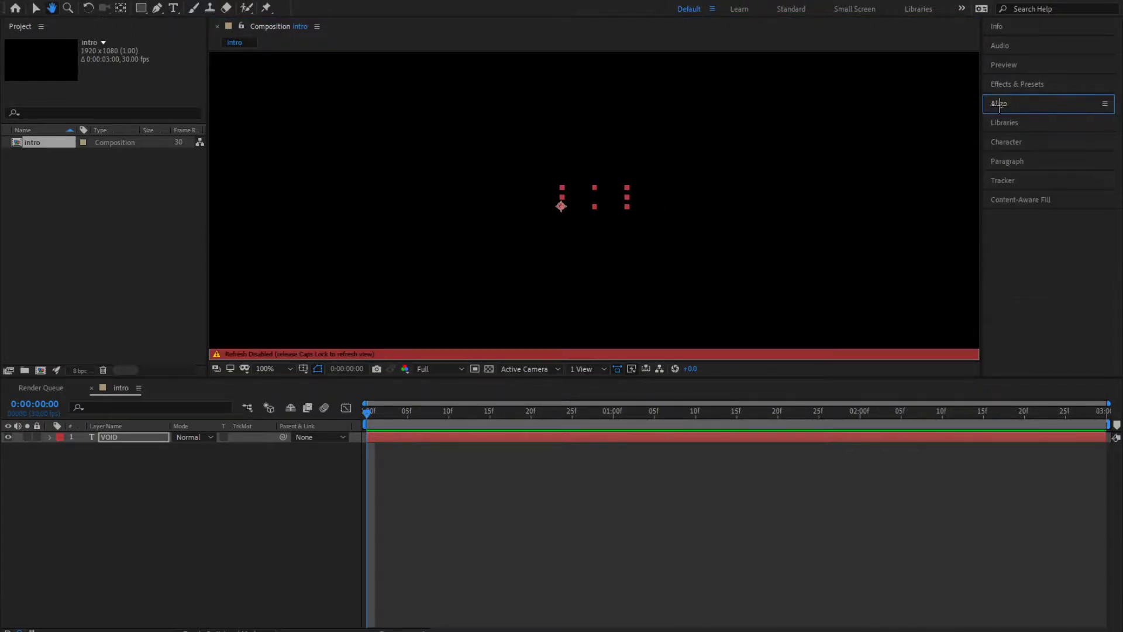
pyautogui.press('capslock')
# Step: Set the font size of the VOID text to 119 px
pyautogui.click(1004, 141)
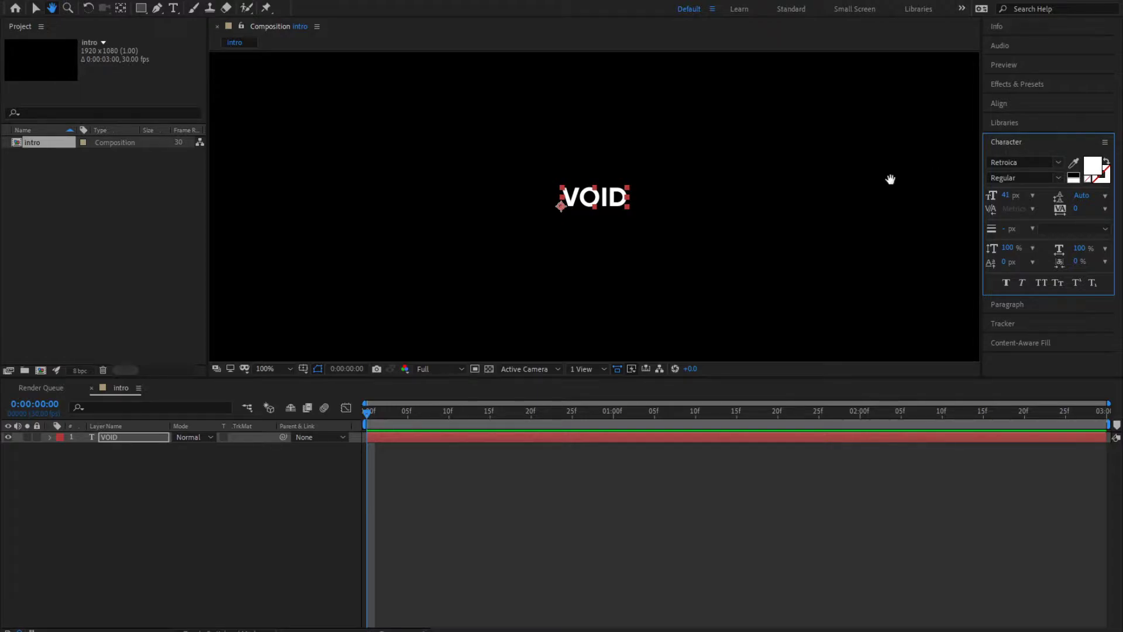
pyautogui.click(1006, 195)
pyautogui.write('119')
pyautogui.press('Return')
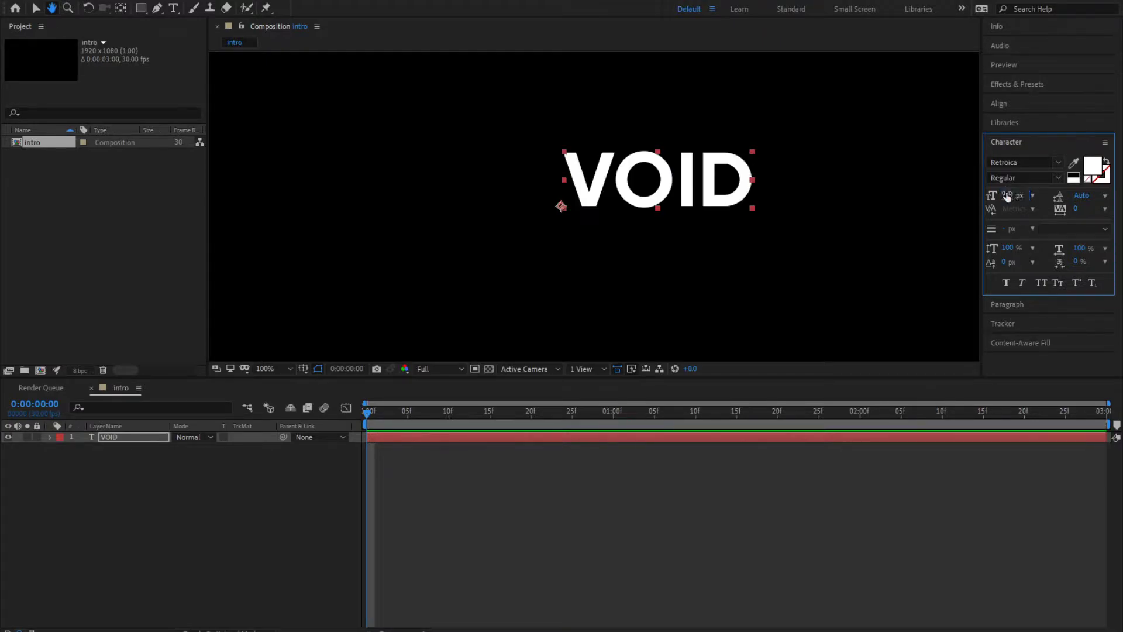
# Step: Trace the letter V on a new shape layer with a three-point Pen path along the middle of its two arms
pyautogui.scroll(4, 697, 253)
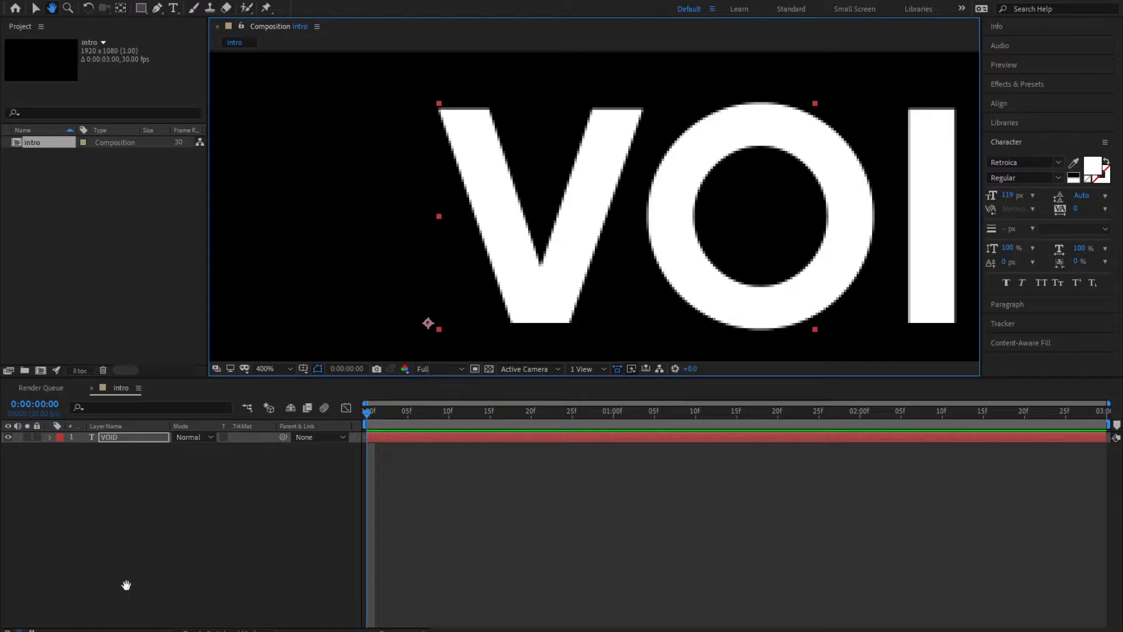
pyautogui.click(36, 9)
pyautogui.click(176, 577)
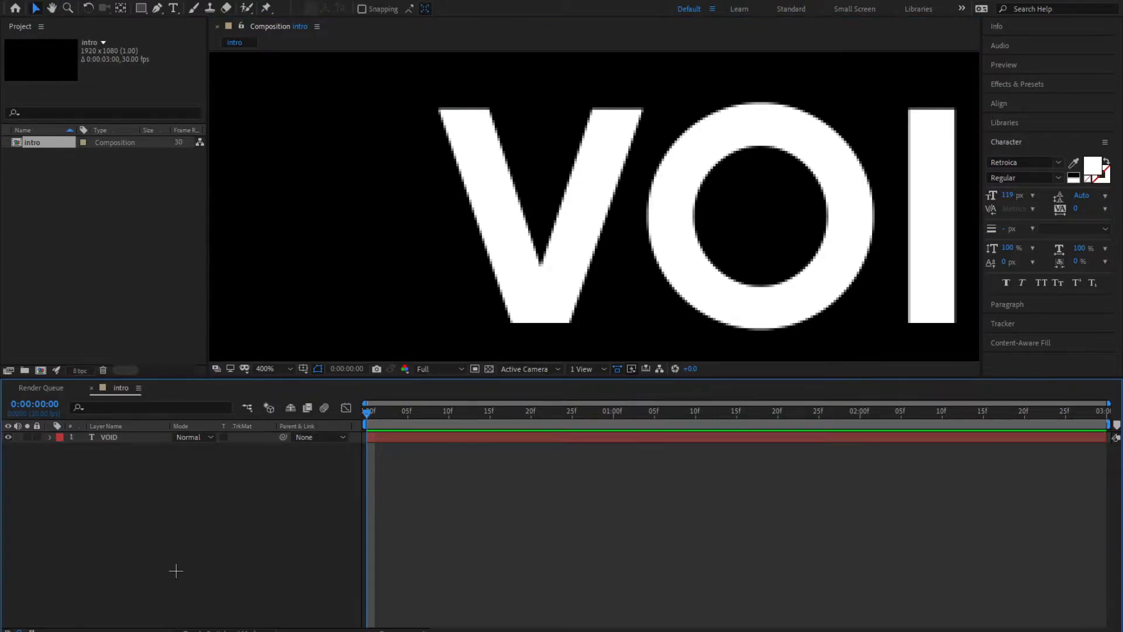
pyautogui.click(157, 8)
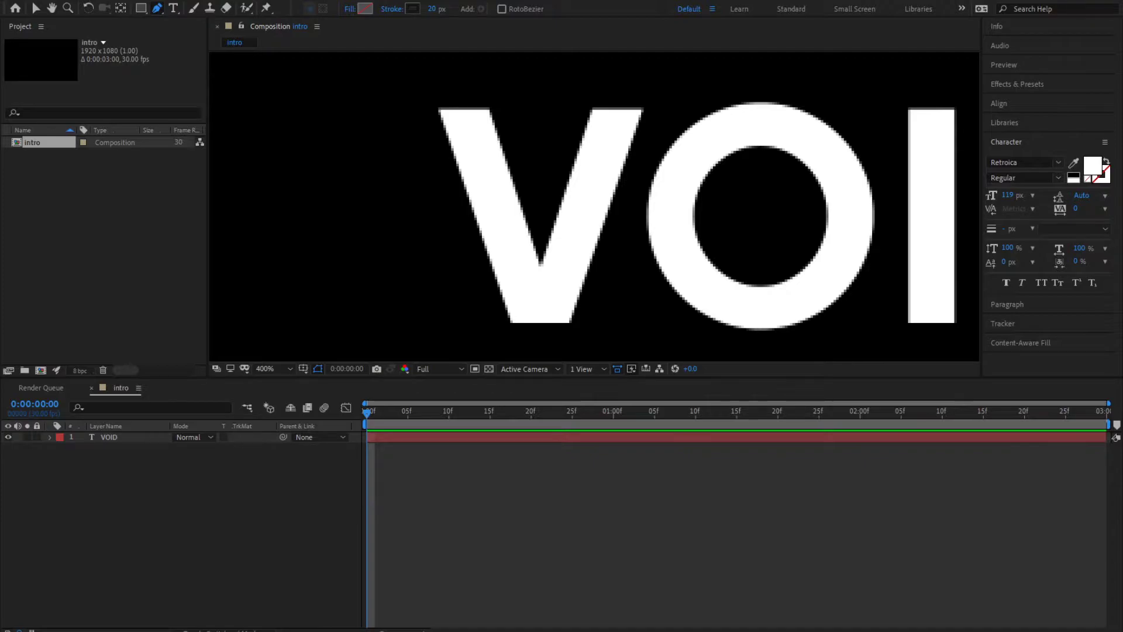
pyautogui.click(35, 9)
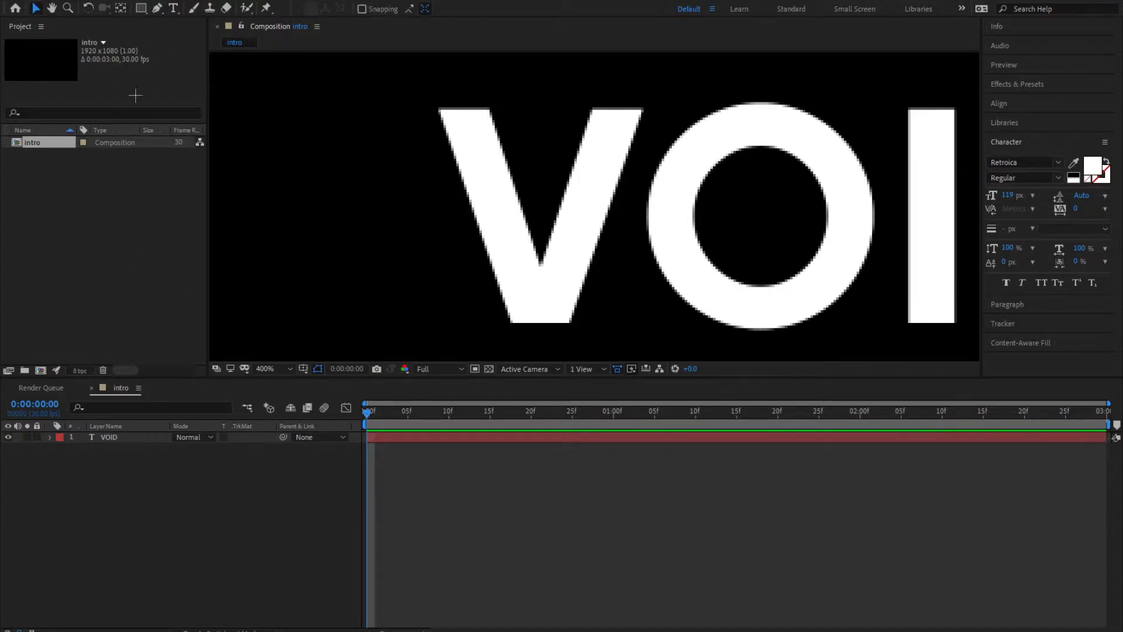
pyautogui.click(157, 8)
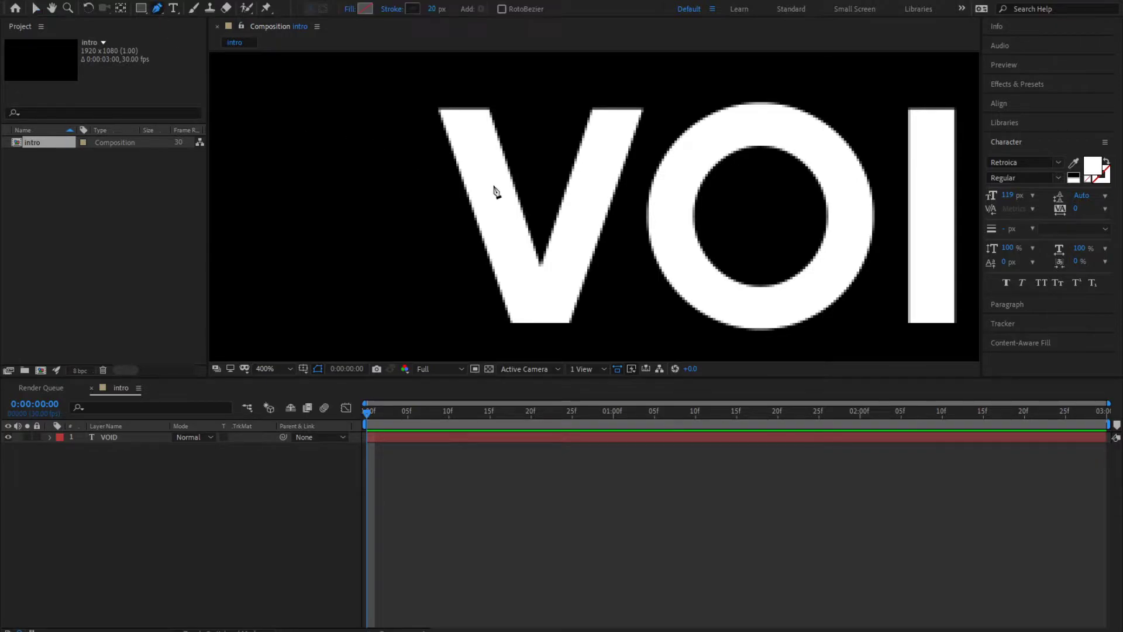
pyautogui.click(461, 104)
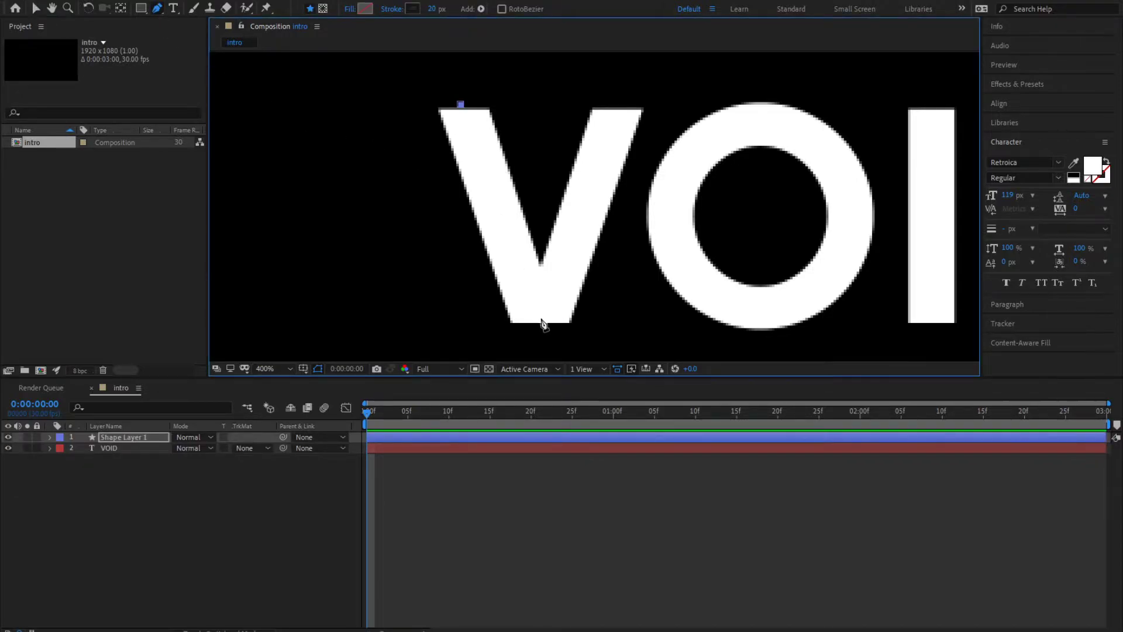
pyautogui.click(538, 298)
pyautogui.moveTo(539, 298)
pyautogui.mouseDown()
pyautogui.moveTo(526, 295)
pyautogui.moveTo(539, 327)
pyautogui.mouseUp()
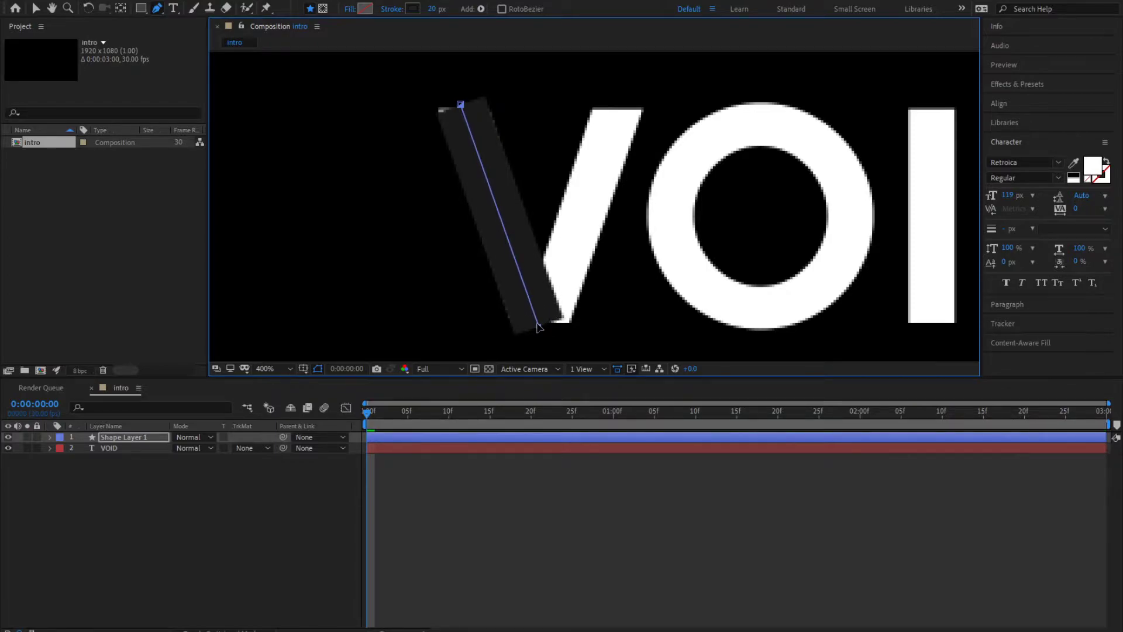
pyautogui.click(617, 109)
pyautogui.moveTo(617, 109); pyautogui.dragTo(623, 100)
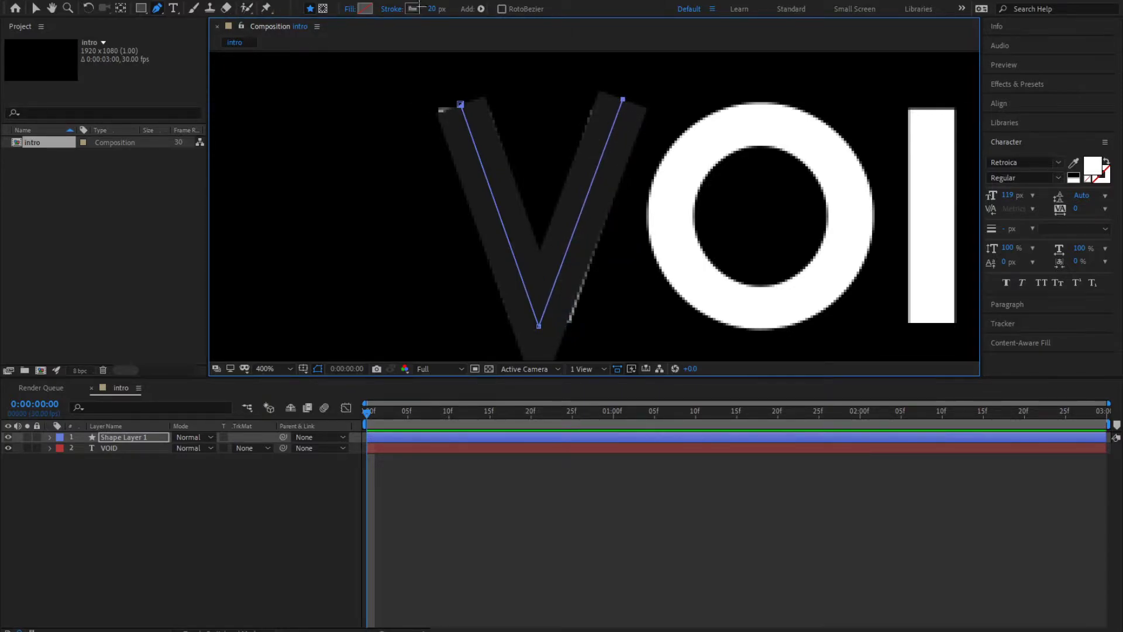
# Step: Set the V path's stroke width to 22 px and deselect the shape layer
pyautogui.moveTo(428, 8); pyautogui.dragTo(437, 8)
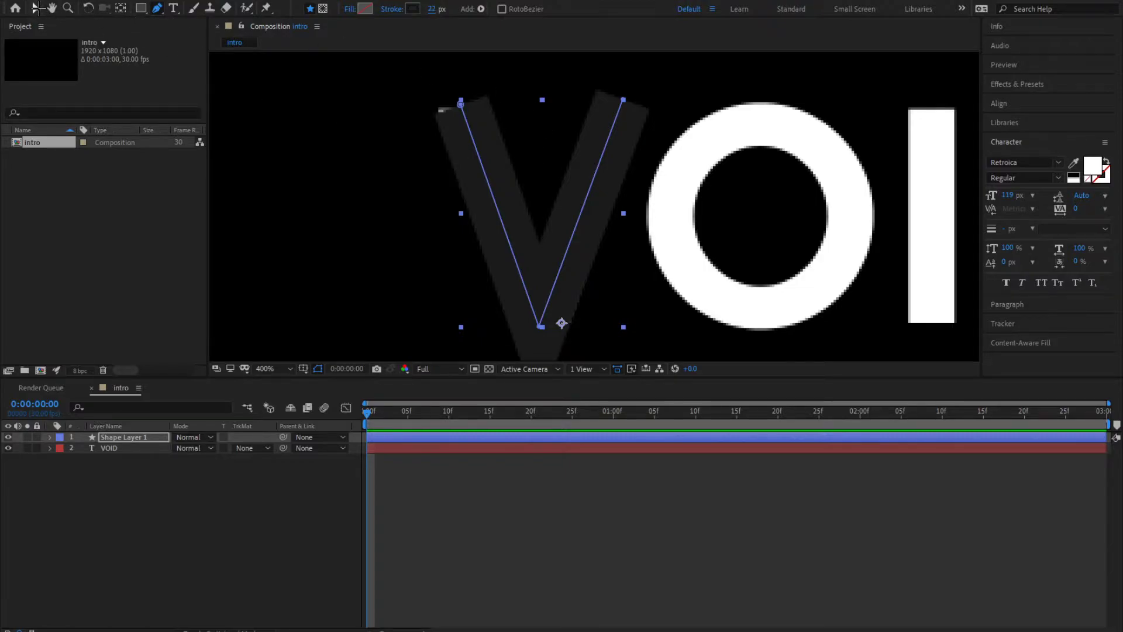
pyautogui.click(35, 8)
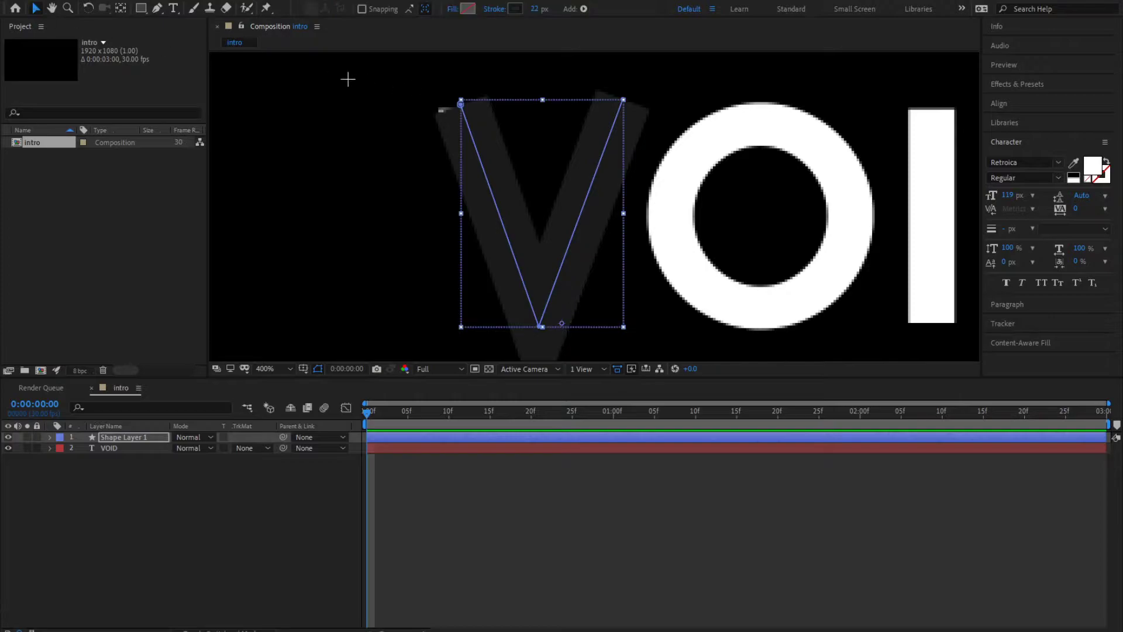
pyautogui.click(99, 486)
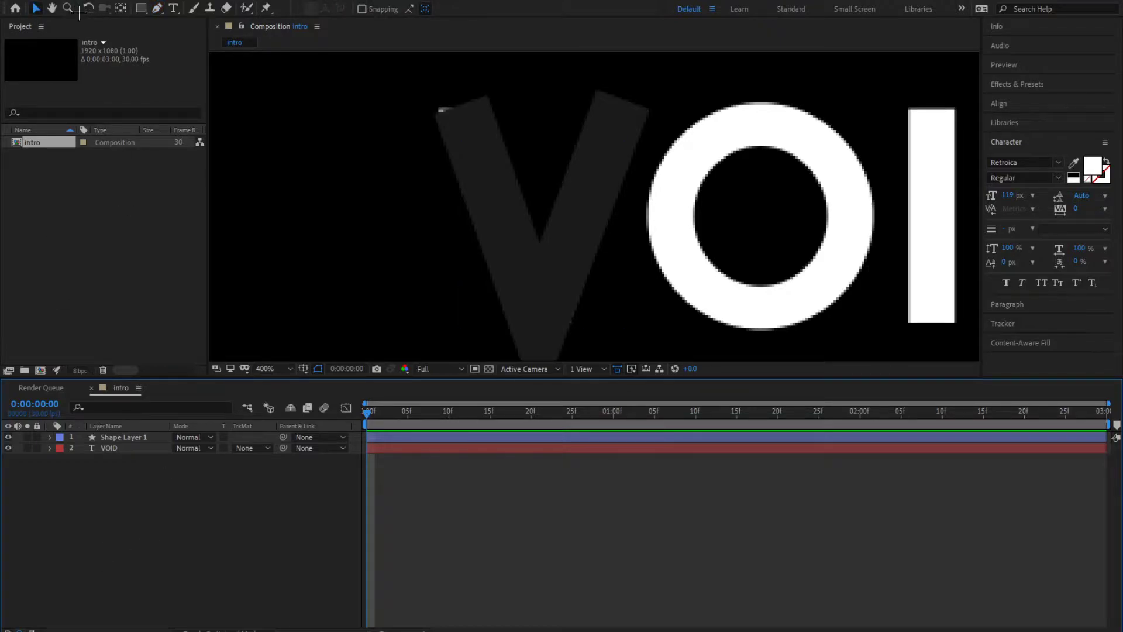
# Step: Trace the letter O on its own shape layer with a closed, curved Pen path along the middle of the ring
pyautogui.click(51, 8)
pyautogui.moveTo(713, 202); pyautogui.dragTo(534, 201)
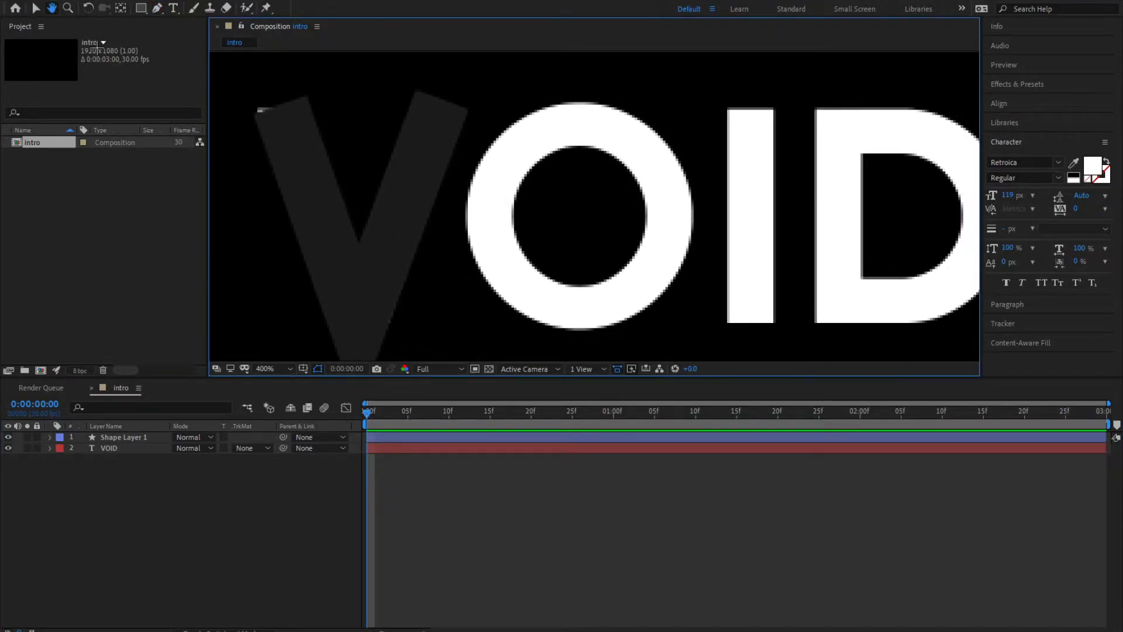
pyautogui.click(157, 7)
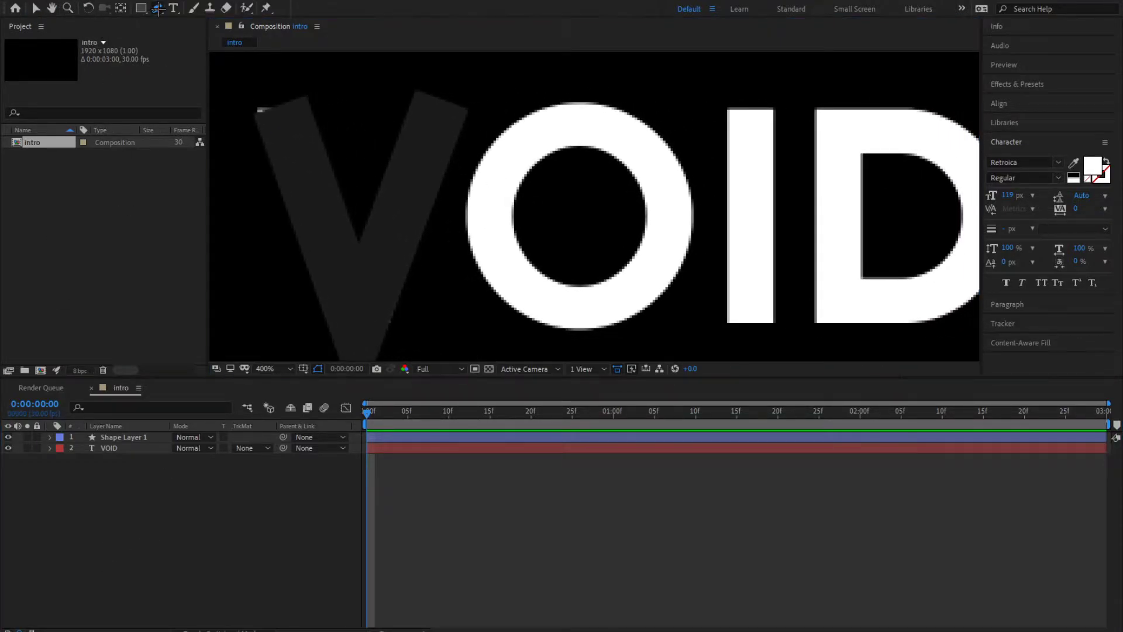
pyautogui.click(488, 212)
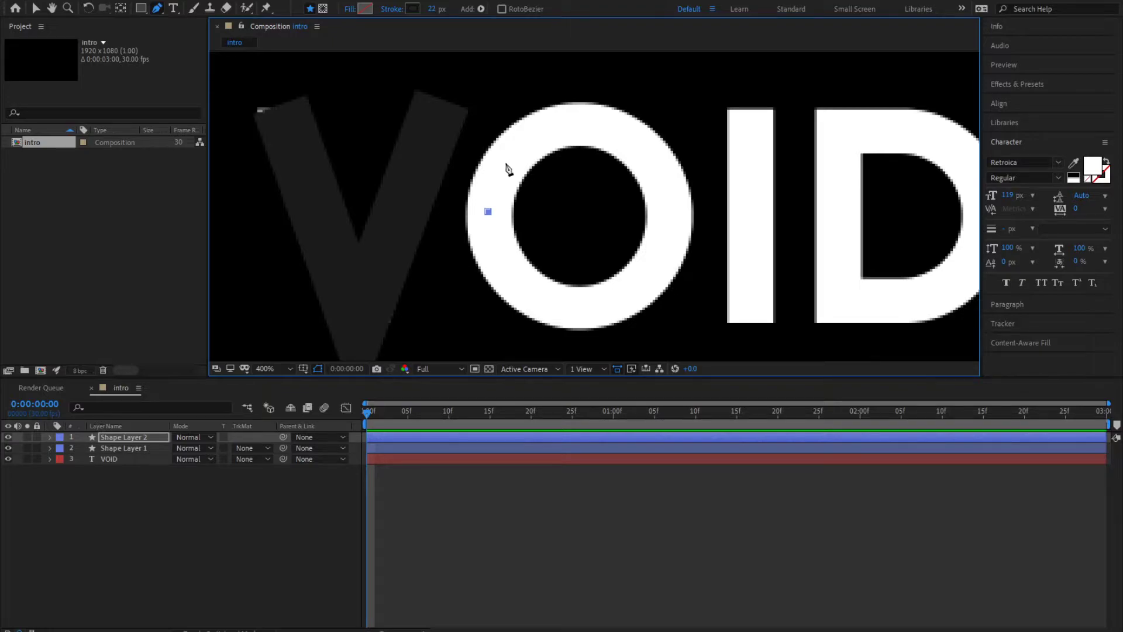
pyautogui.moveTo(505, 163)
pyautogui.mouseDown()
pyautogui.moveTo(591, 121)
pyautogui.moveTo(648, 143)
pyautogui.mouseUp()
pyautogui.hotkey('ctrl', 'z')
pyautogui.moveTo(665, 180); pyautogui.dragTo(664, 253)
pyautogui.moveTo(632, 295); pyautogui.dragTo(554, 306)
pyautogui.moveTo(512, 272); pyautogui.dragTo(502, 260)
pyautogui.moveTo(488, 211); pyautogui.dragTo(488, 218)
pyautogui.moveTo(577, 122); pyautogui.dragTo(616, 132)
pyautogui.moveTo(518, 154); pyautogui.dragTo(503, 162)
pyautogui.moveTo(488, 211); pyautogui.dragTo(489, 210)
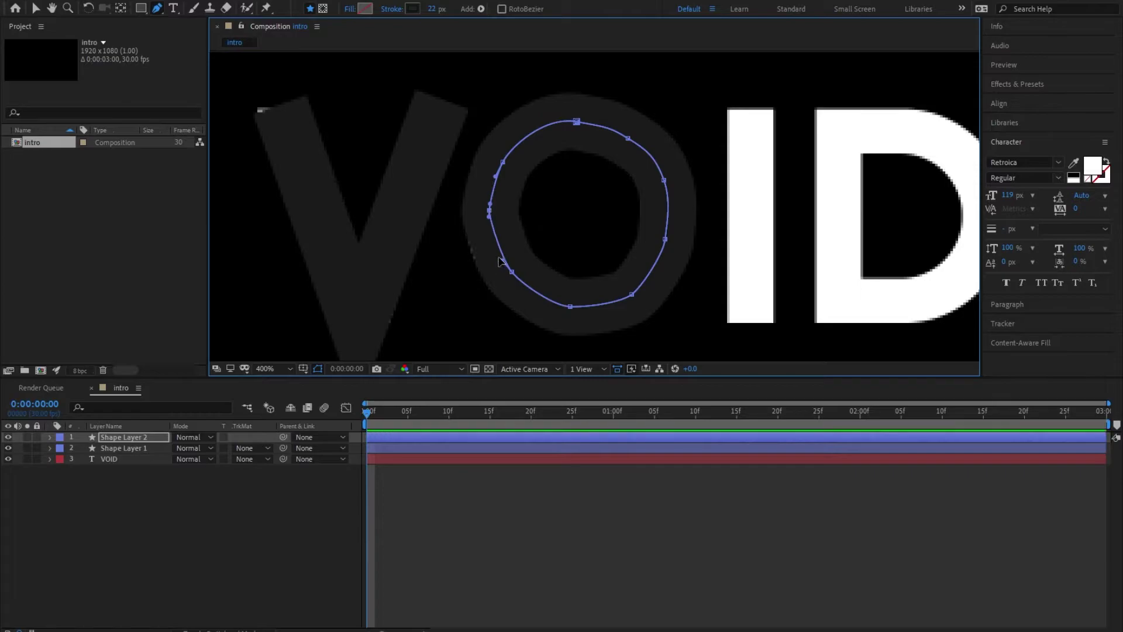
pyautogui.click(36, 8)
pyautogui.press('F2')
# Step: Trace the letter I on a separate shape layer with a straight vertical Pen path from its upper to its lower edge
pyautogui.click(52, 8)
pyautogui.moveTo(911, 177); pyautogui.dragTo(761, 186)
pyautogui.click(157, 8)
pyautogui.click(600, 114)
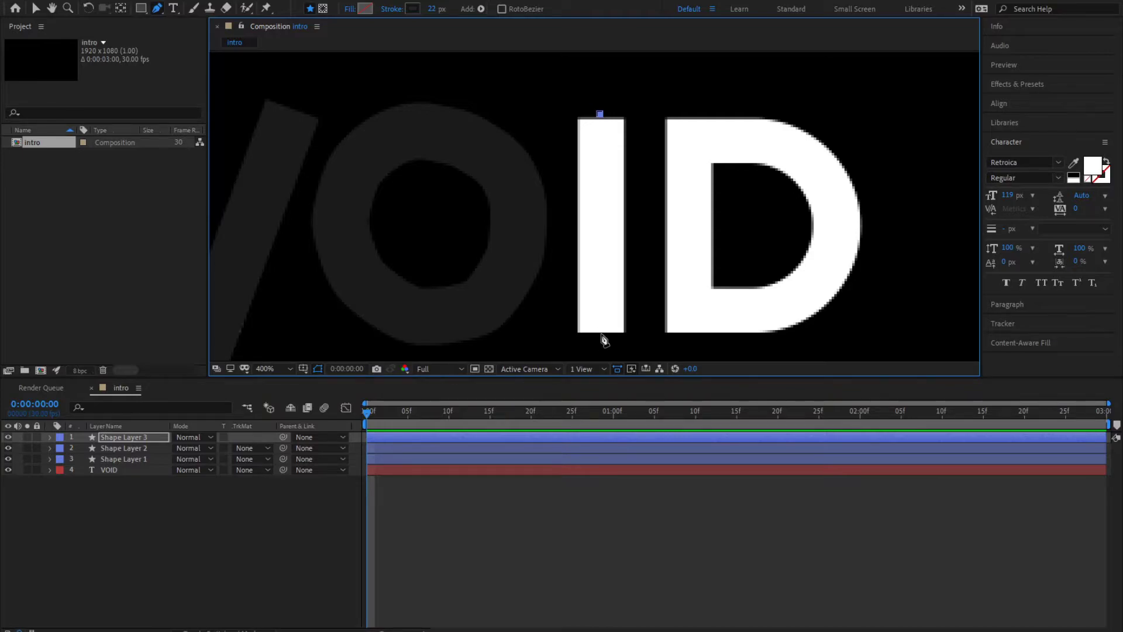
pyautogui.click(600, 333)
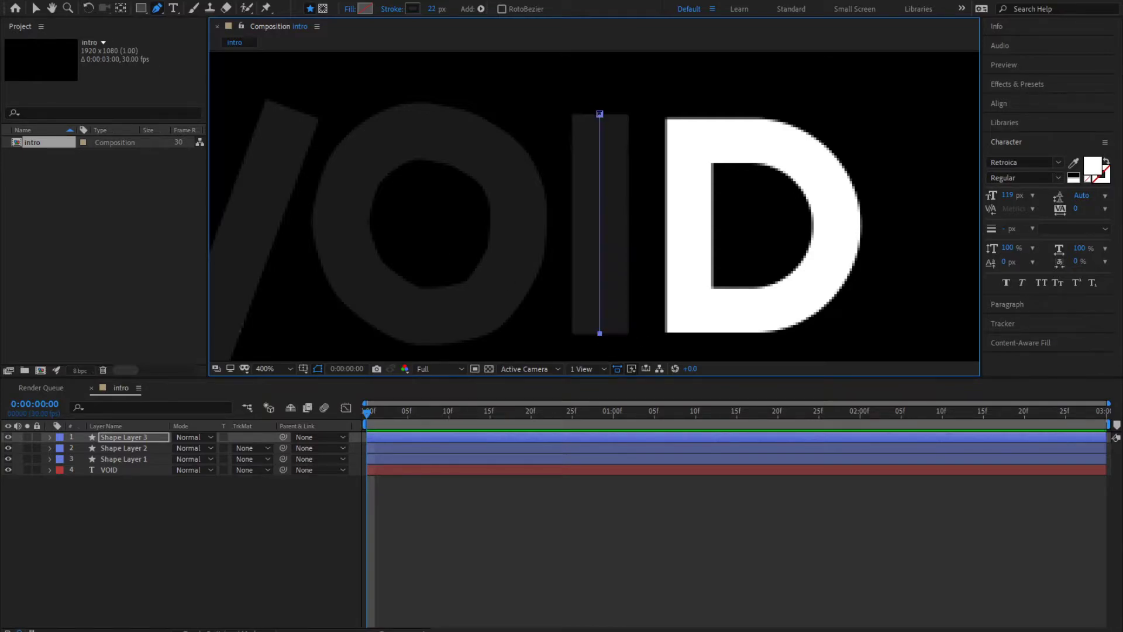
pyautogui.click(170, 516)
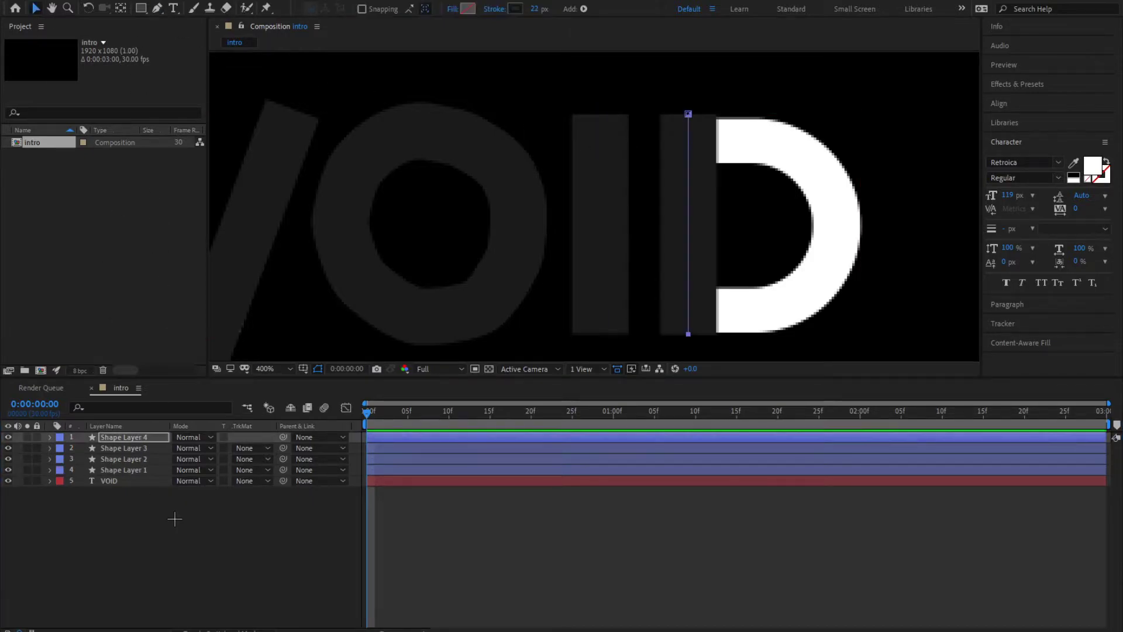
# Step: Trace the letter D with Pen paths on two separate shape layers, a straight stem and a curved bowl
pyautogui.click(172, 518)
pyautogui.click(155, 9)
pyautogui.click(715, 139)
pyautogui.click(779, 142)
pyautogui.moveTo(822, 172); pyautogui.dragTo(832, 183)
pyautogui.moveTo(834, 222)
pyautogui.mouseDown()
pyautogui.moveTo(822, 276)
pyautogui.moveTo(757, 307)
pyautogui.moveTo(699, 308)
pyautogui.mouseUp()
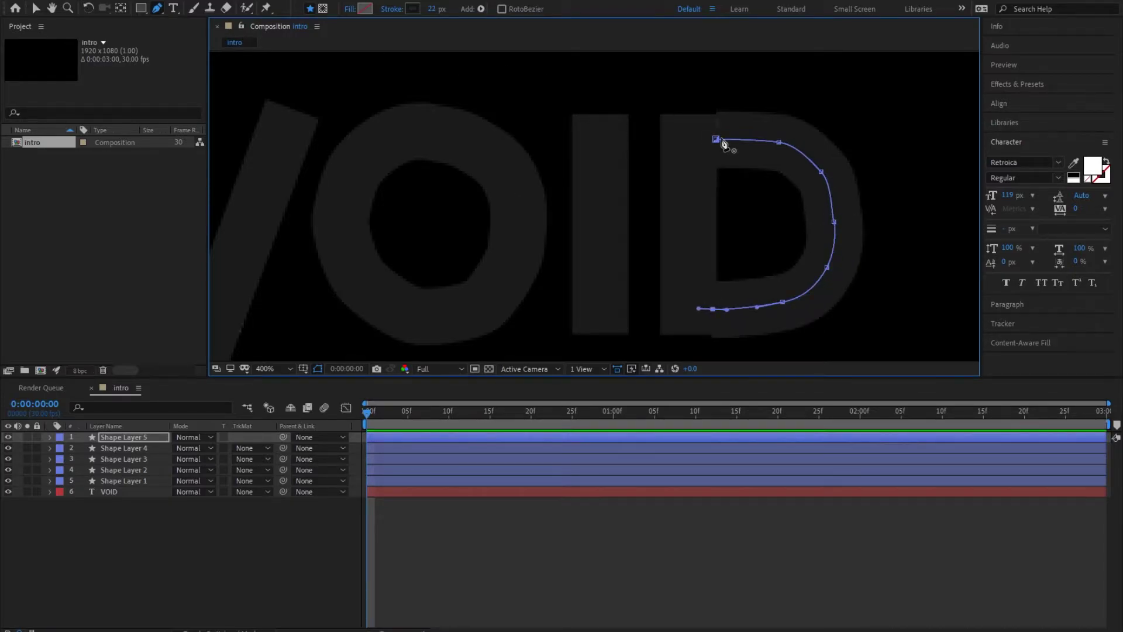
# Step: Leave the D's bowl path open, shift its upper curve point slightly toward the stem, and deselect the layer
pyautogui.moveTo(716, 139)
pyautogui.mouseDown()
pyautogui.moveTo(701, 136)
pyautogui.moveTo(715, 142)
pyautogui.mouseUp()
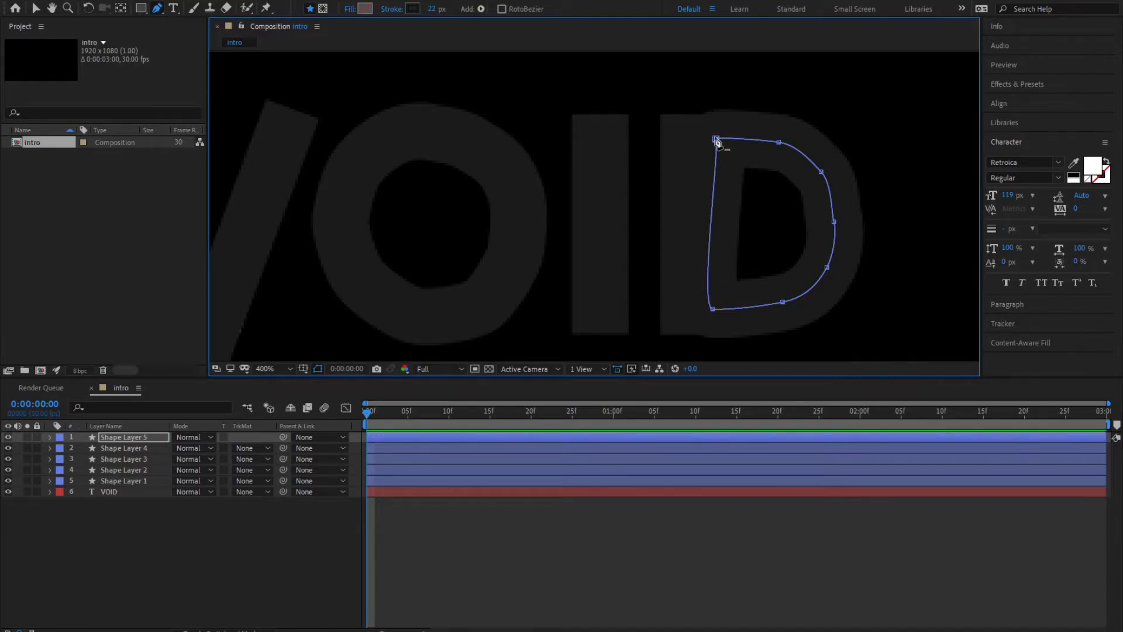
pyautogui.hotkey('ctrl', 'z')
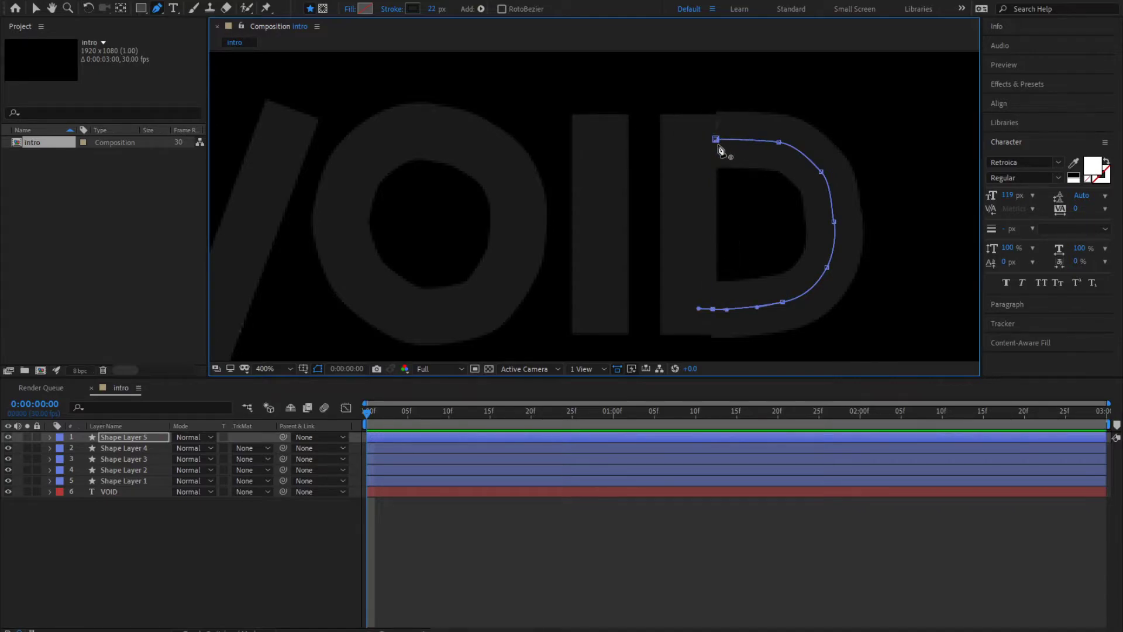
pyautogui.click(773, 142)
pyautogui.moveTo(773, 141); pyautogui.dragTo(769, 142)
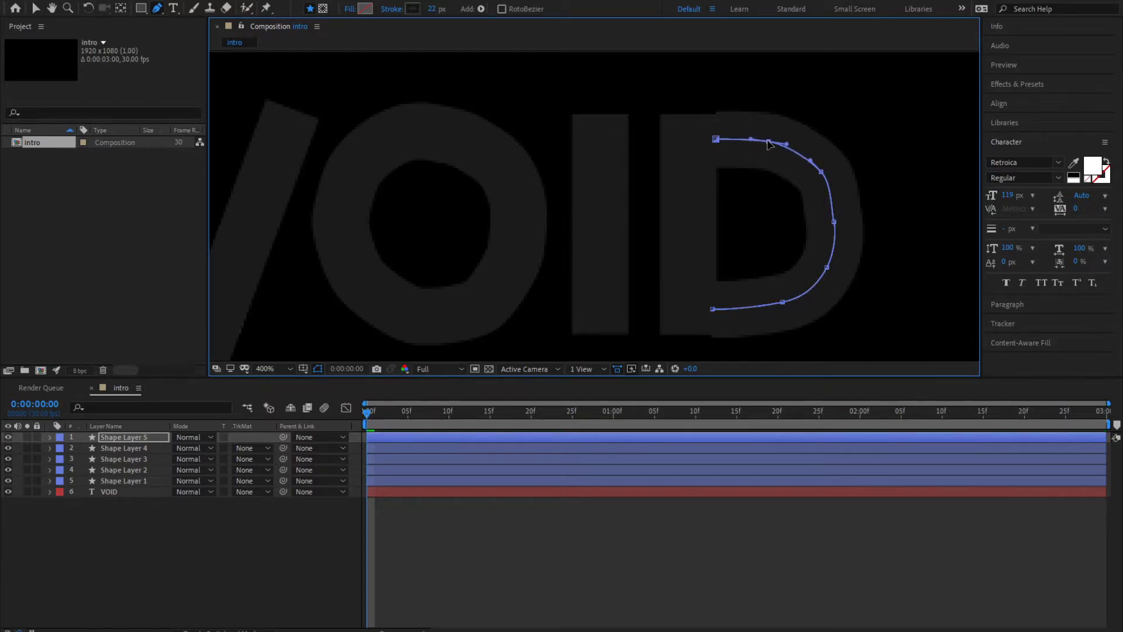
pyautogui.press('v')
pyautogui.click(235, 579)
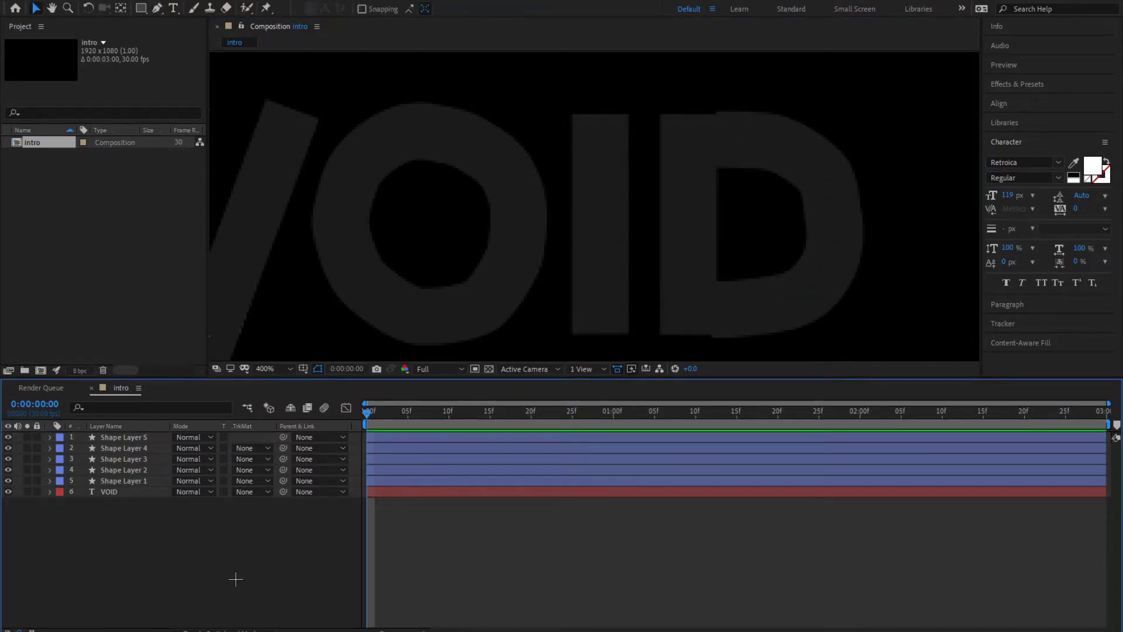
pyautogui.click(52, 8)
pyautogui.scroll(-2, 364, 200)
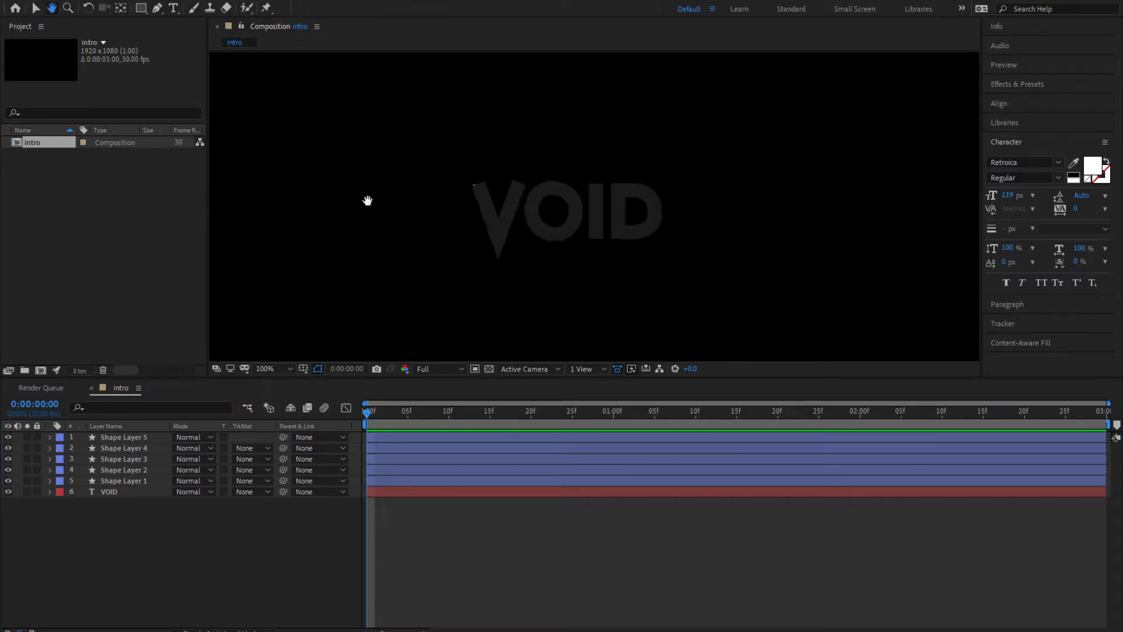
pyautogui.scroll(1, 376, 215)
pyautogui.moveTo(433, 218); pyautogui.dragTo(461, 218)
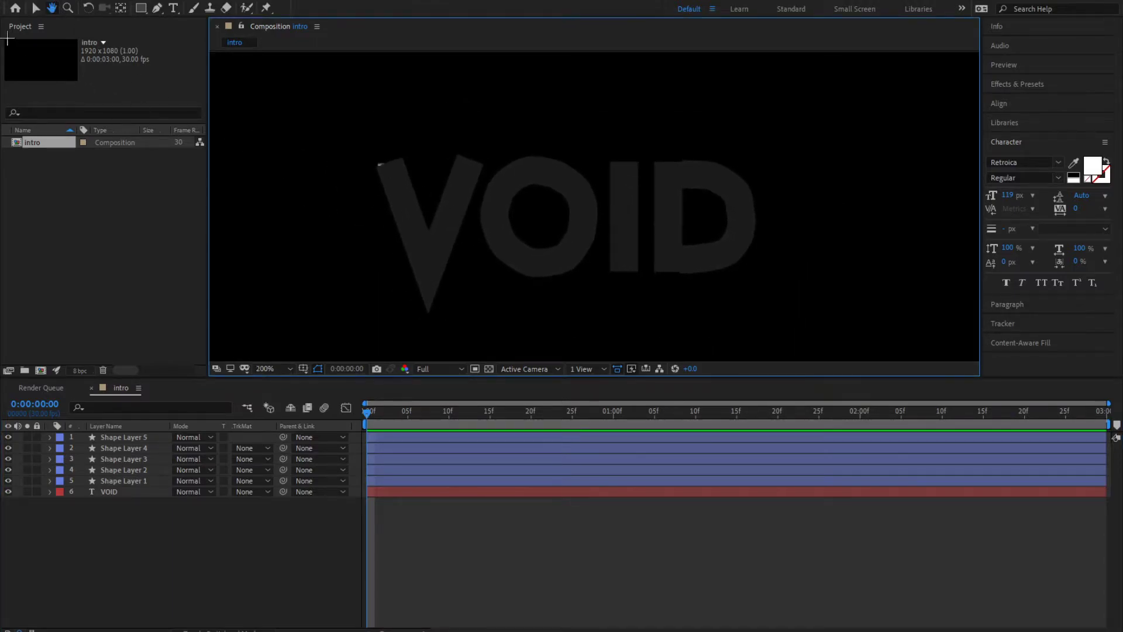
# Step: Add a Trim Paths operator to the V's Shape Layer 1 and expand its properties
pyautogui.click(35, 6)
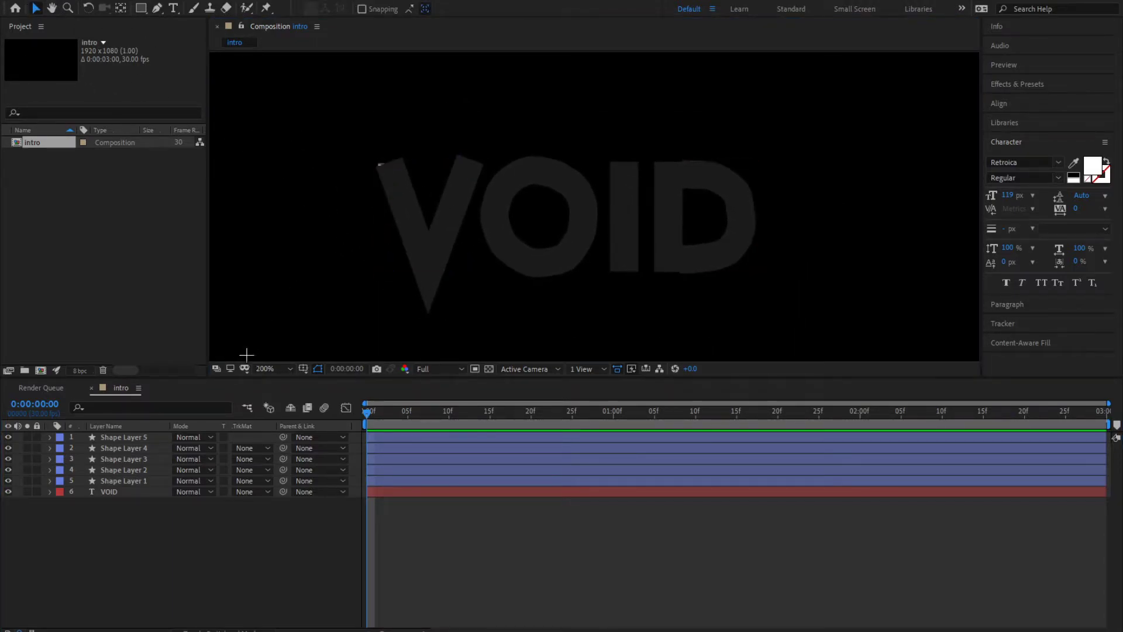
pyautogui.click(109, 536)
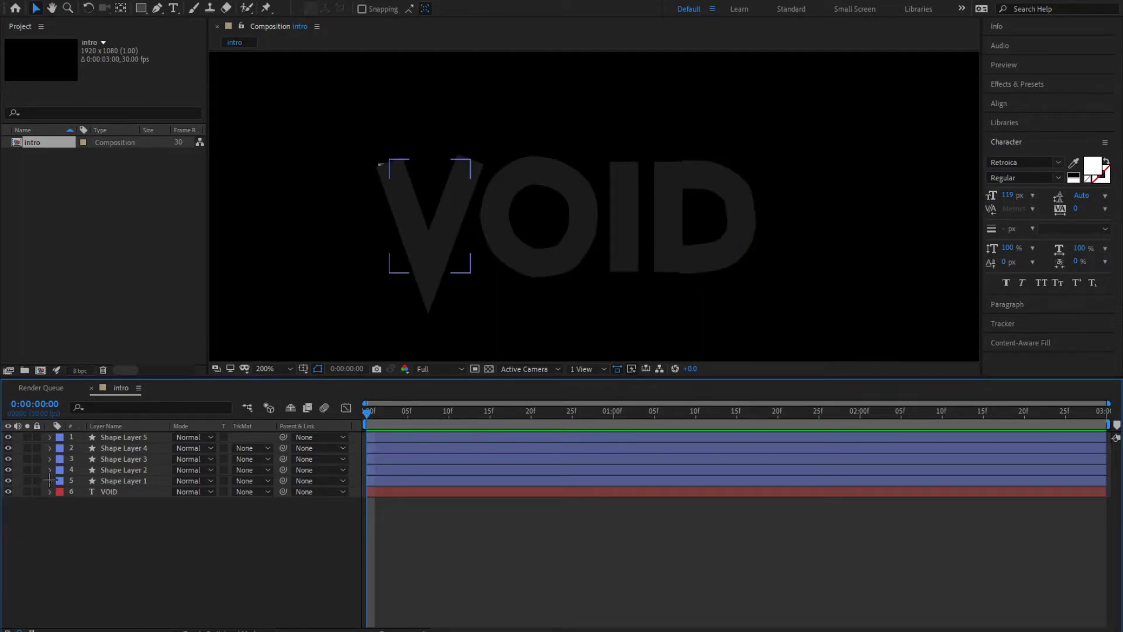
pyautogui.click(50, 481)
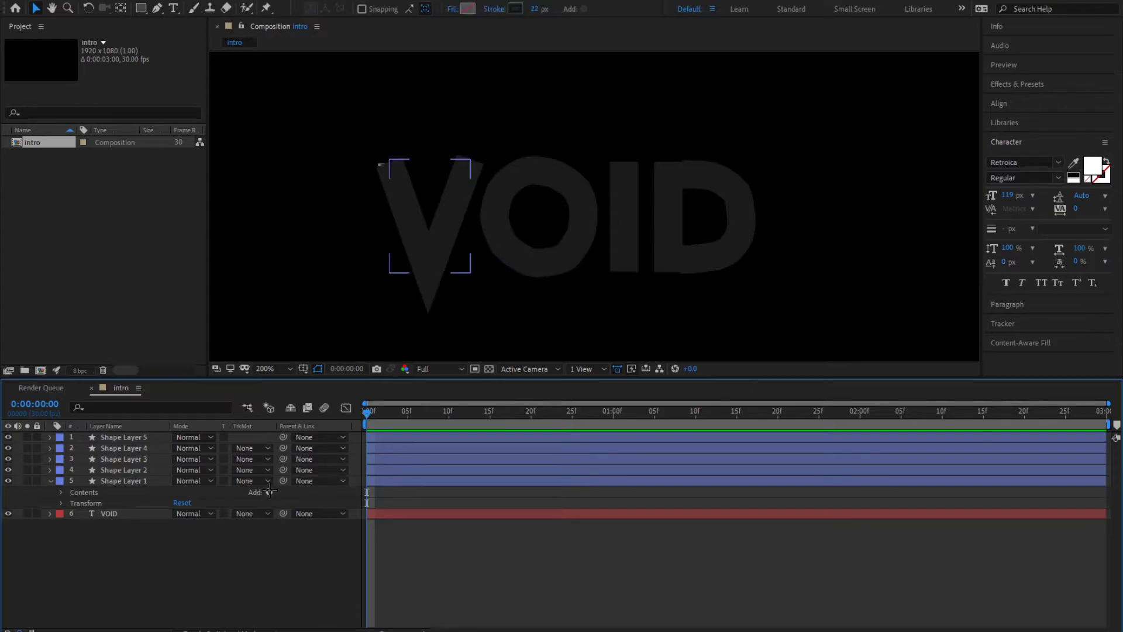
pyautogui.click(318, 424)
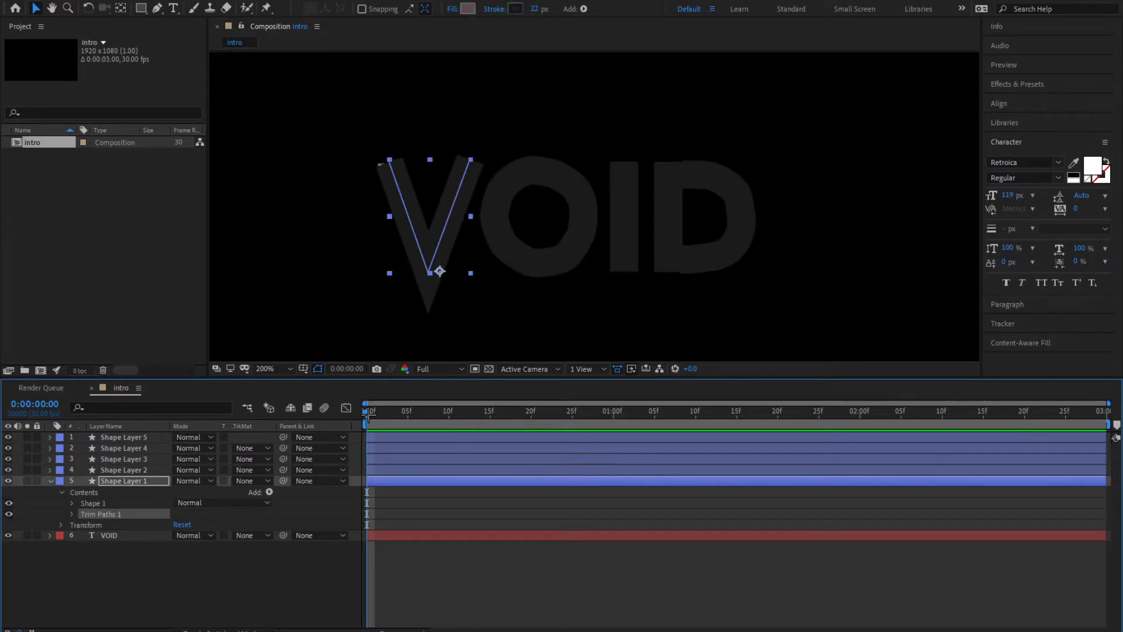
pyautogui.click(72, 514)
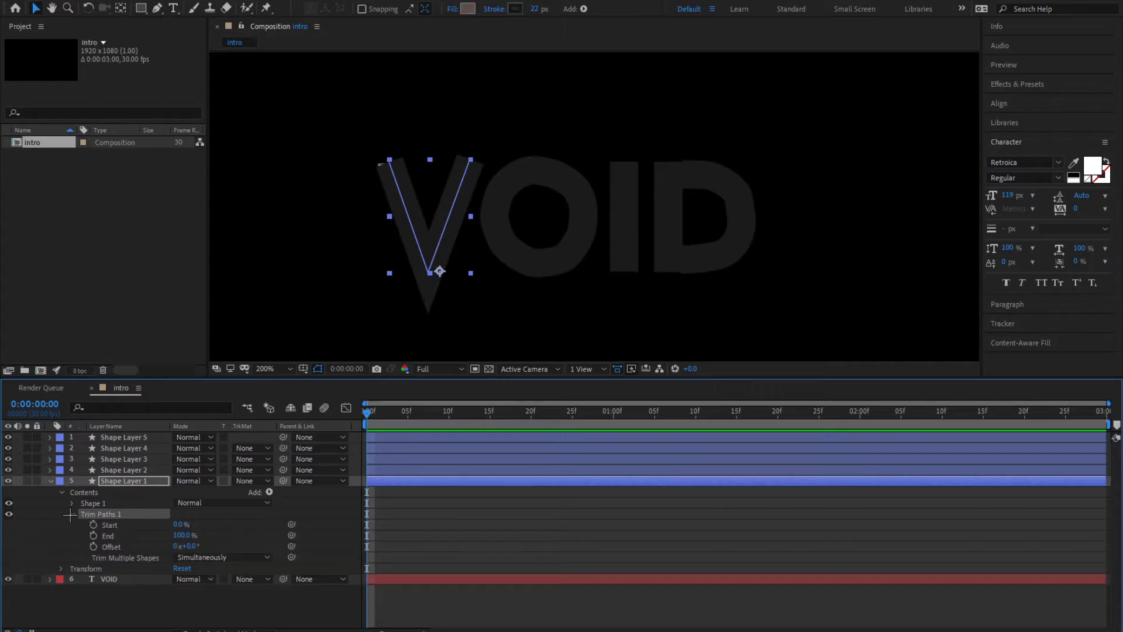
# Step: Keyframe the V's Trim Paths End from 0% at the first frame to 100% at one second
pyautogui.click(93, 535)
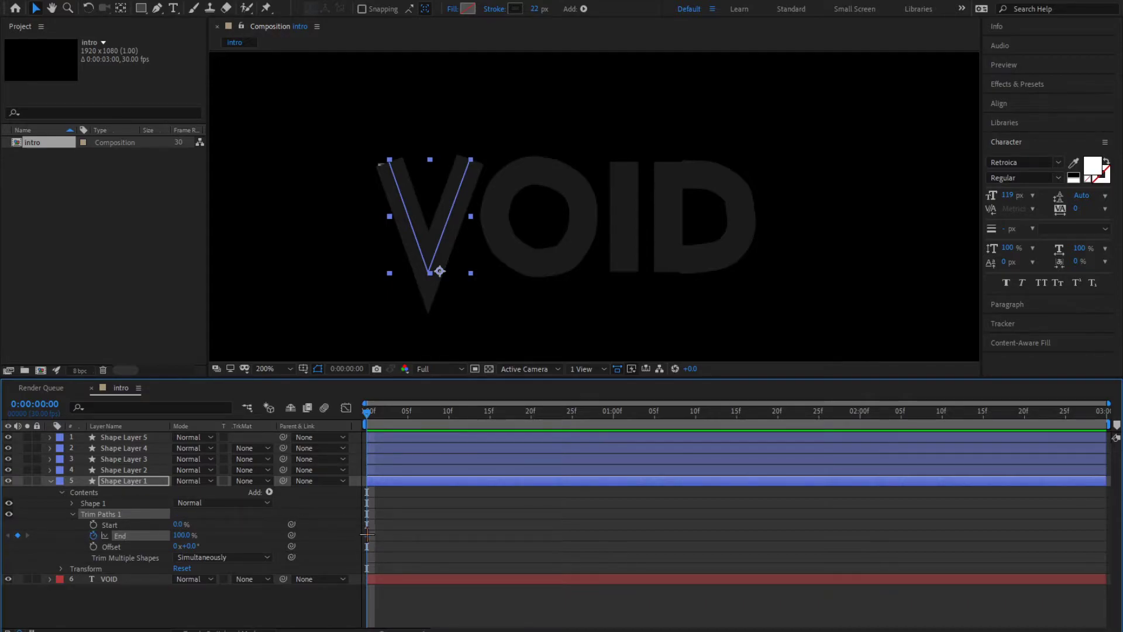
pyautogui.moveTo(368, 535); pyautogui.dragTo(360, 535)
pyautogui.moveTo(368, 535); pyautogui.dragTo(613, 467)
pyautogui.click(181, 535)
pyautogui.write('0')
pyautogui.press('Return')
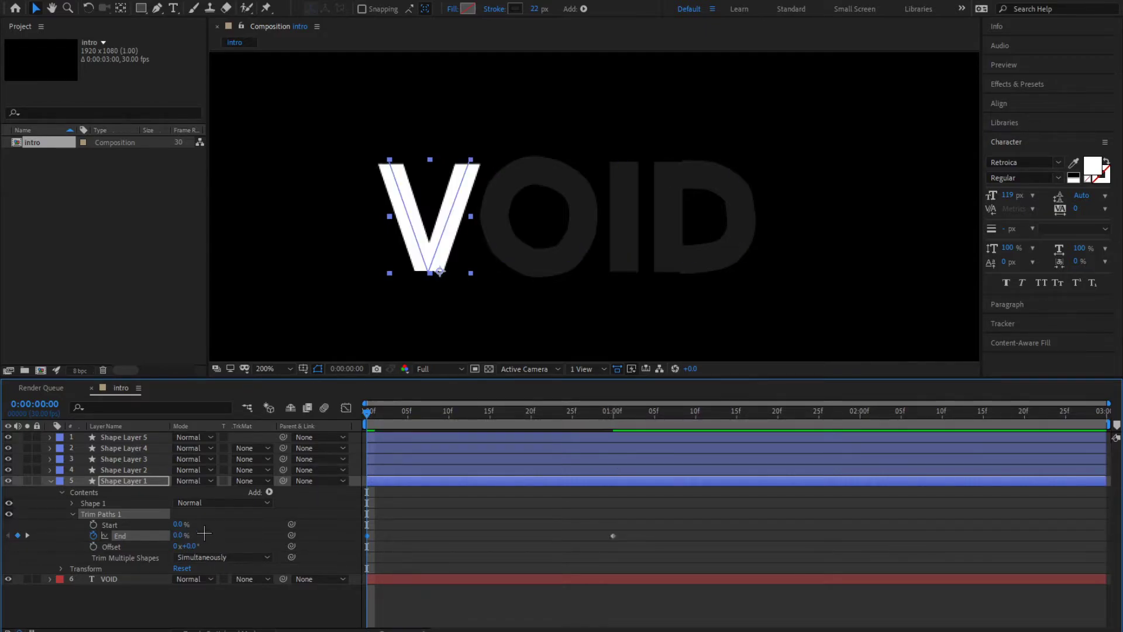
# Step: Preview the V's trim animation and return to the first frame
pyautogui.press('space')
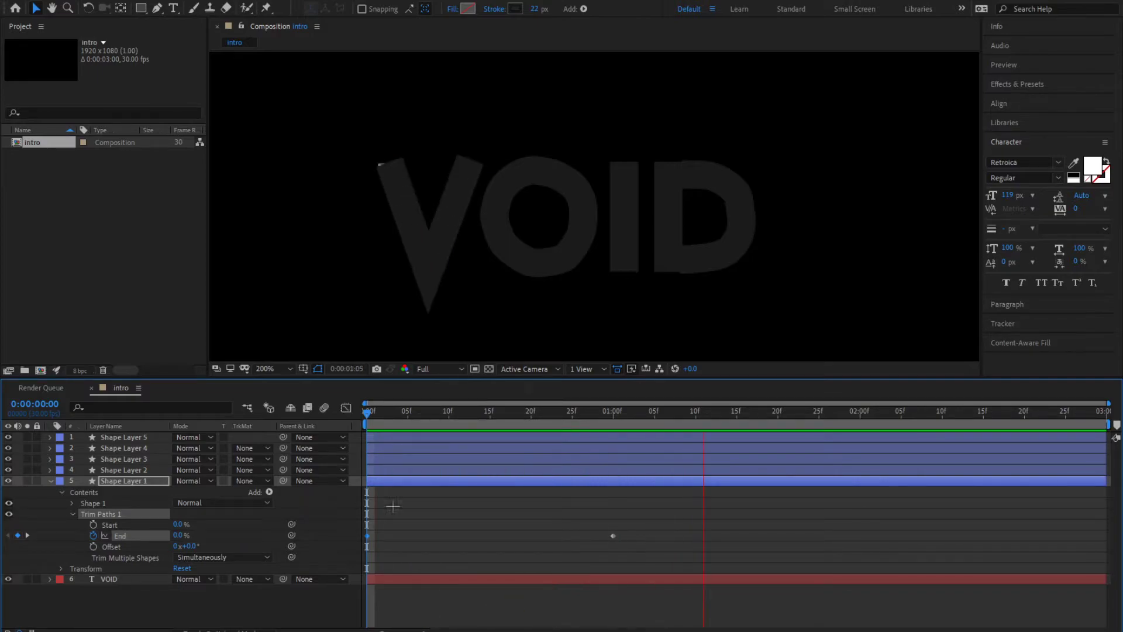
pyautogui.press('space')
pyautogui.moveTo(697, 413); pyautogui.dragTo(323, 410)
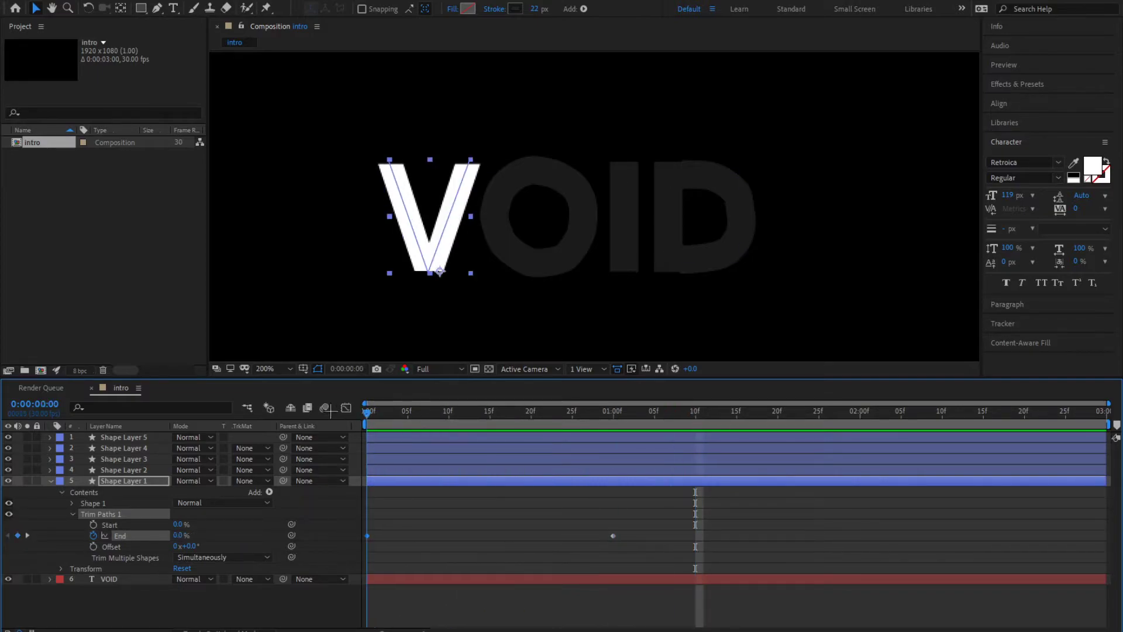
# Step: Apply Easy Ease to both Trim Paths End keyframes of the V
pyautogui.click(627, 556)
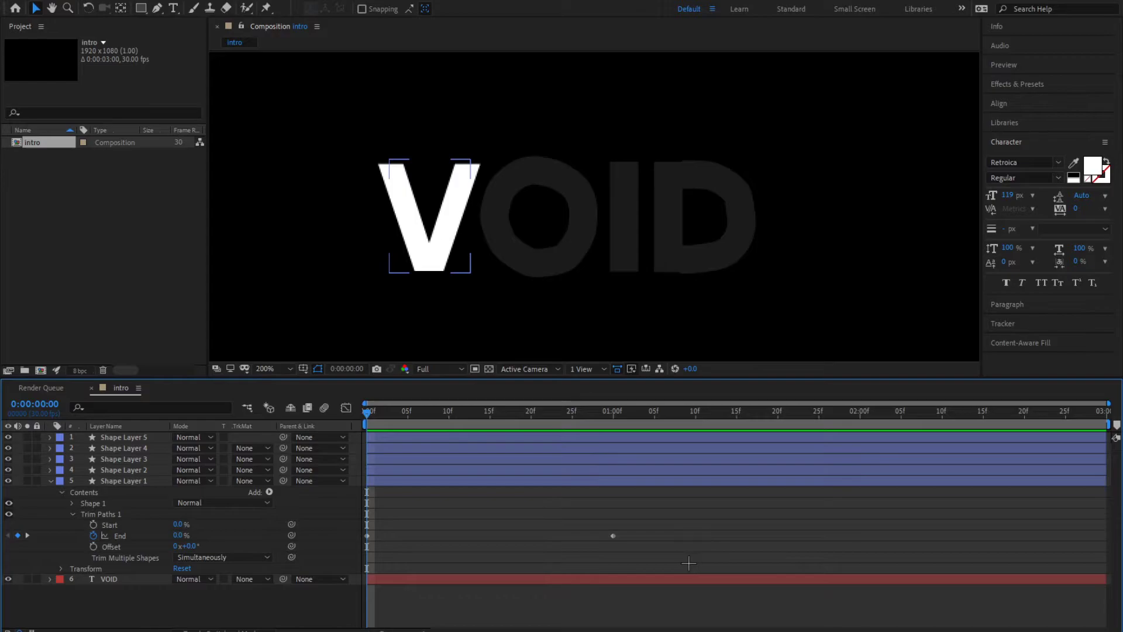
pyautogui.moveTo(689, 563); pyautogui.dragTo(664, 540)
pyautogui.moveTo(701, 563); pyautogui.dragTo(301, 449)
pyautogui.press('F9')
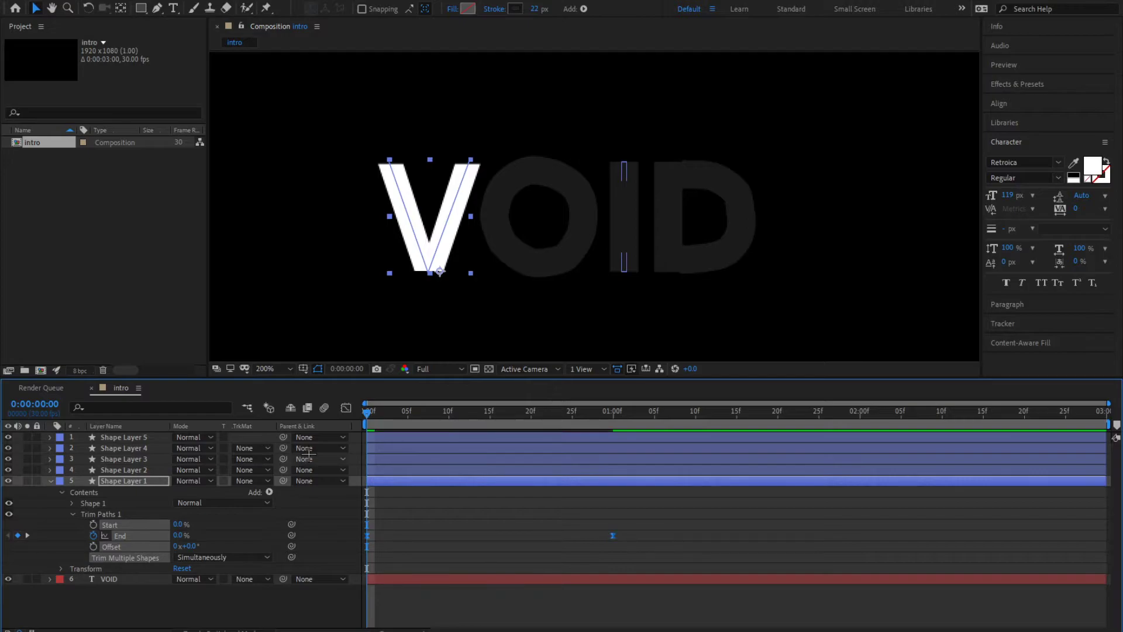
# Step: Sharpen the V's End speed curve in the graph editor, extending the ease handles to about frame 10 and frame 19
pyautogui.click(347, 409)
pyautogui.moveTo(368, 596)
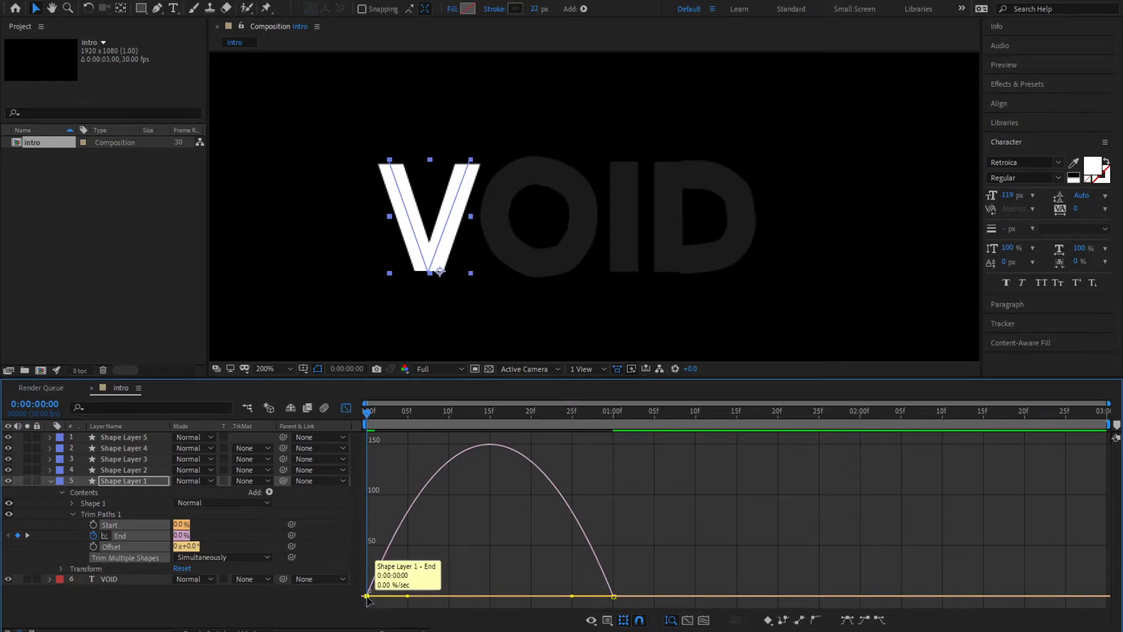
pyautogui.click(394, 597)
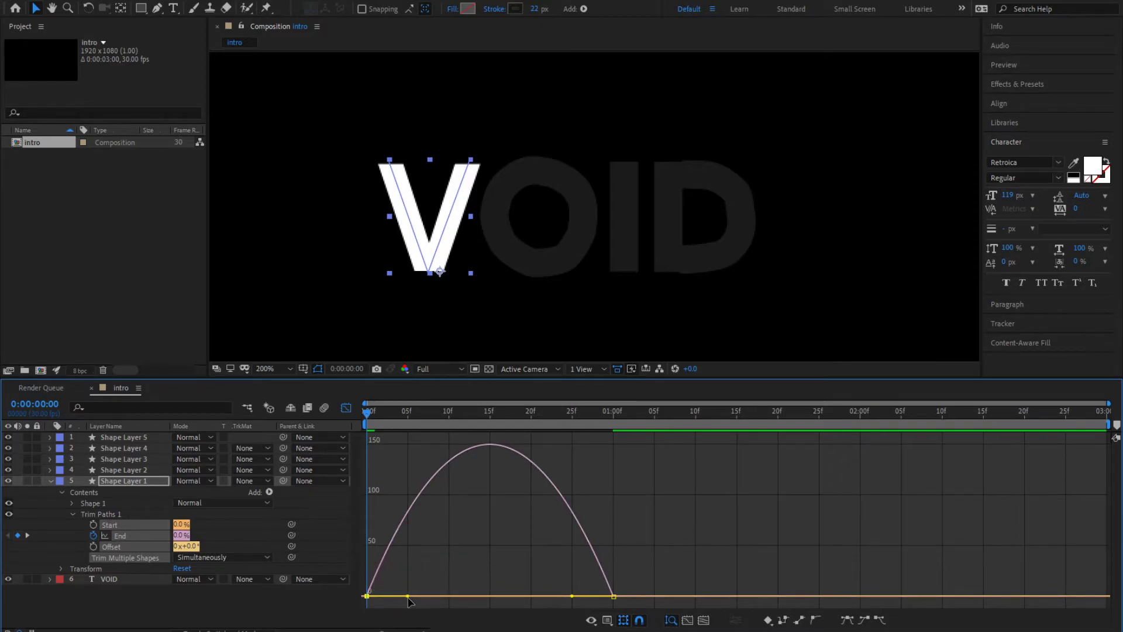
pyautogui.moveTo(411, 599); pyautogui.dragTo(451, 596)
pyautogui.moveTo(572, 596); pyautogui.dragTo(522, 596)
# Step: Preview the eased V animation, return to the first frame and close the graph editor
pyautogui.press('space')
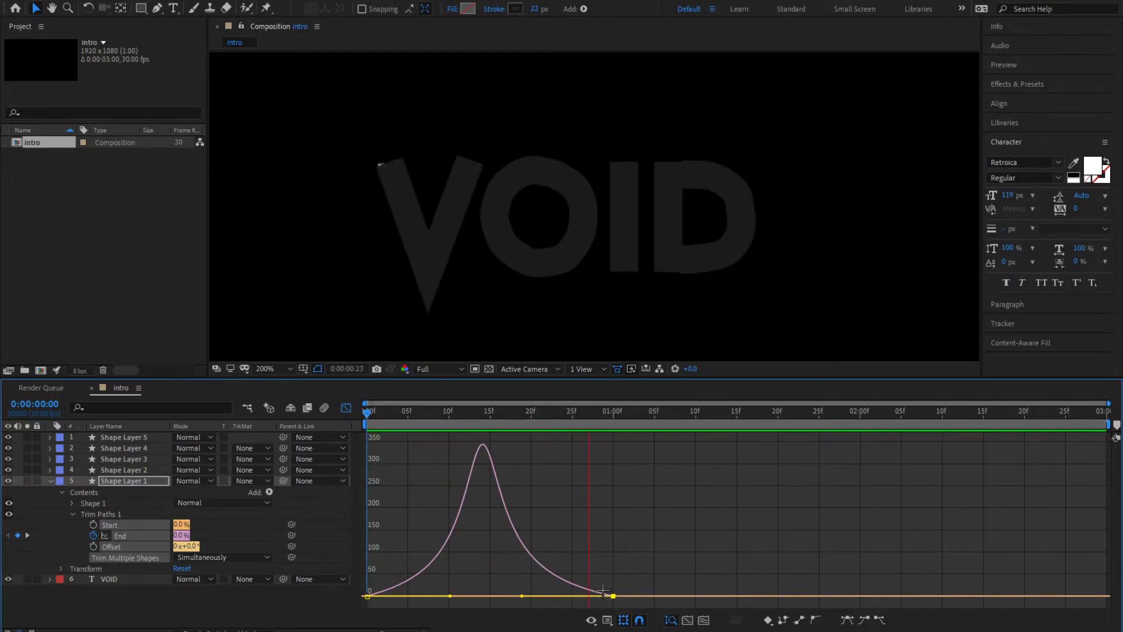
pyautogui.moveTo(628, 410); pyautogui.dragTo(244, 418)
pyautogui.press('space')
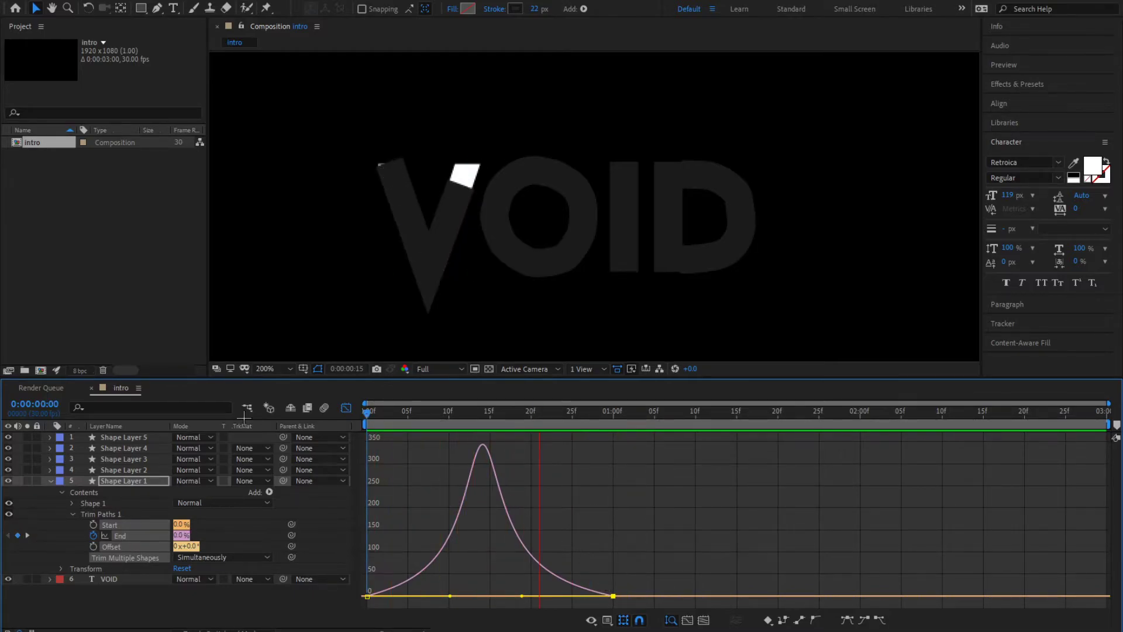
pyautogui.press('space')
pyautogui.press('Home')
pyautogui.click(346, 408)
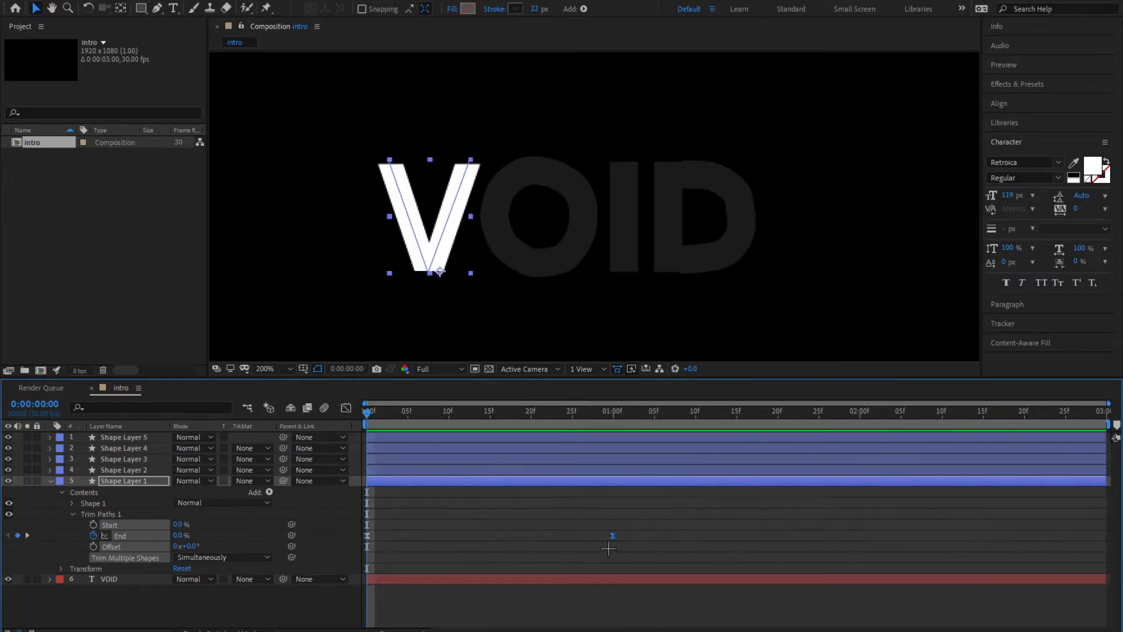
# Step: Copy the V's animated Trim Paths properties onto Shape Layers 2, 3, 4 and 5
pyautogui.click(660, 532)
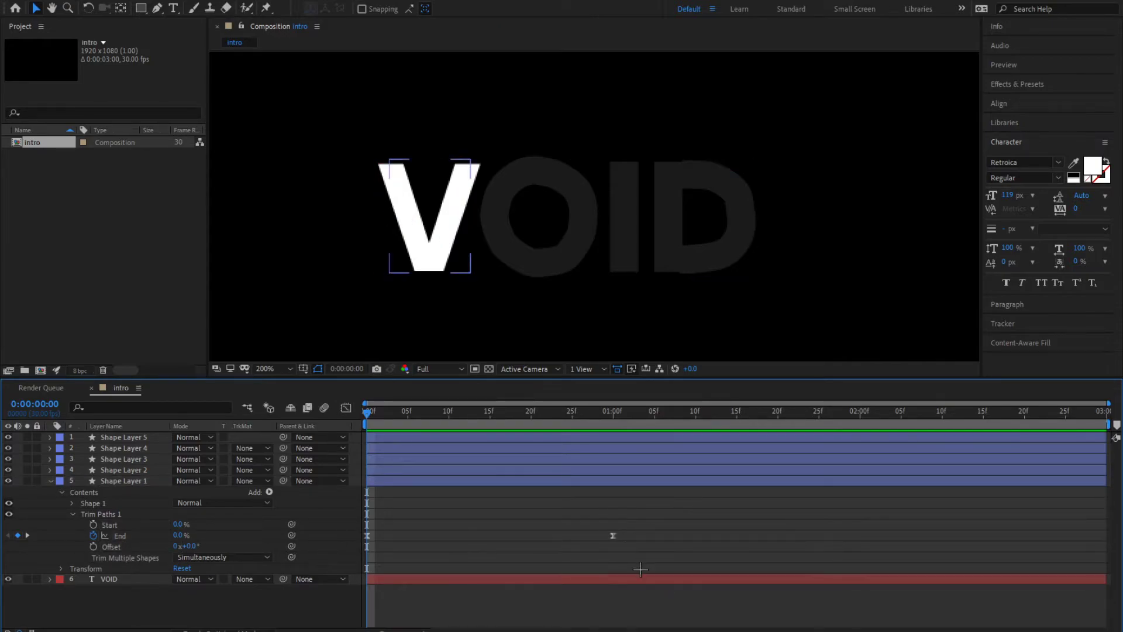
pyautogui.moveTo(654, 567); pyautogui.dragTo(307, 477)
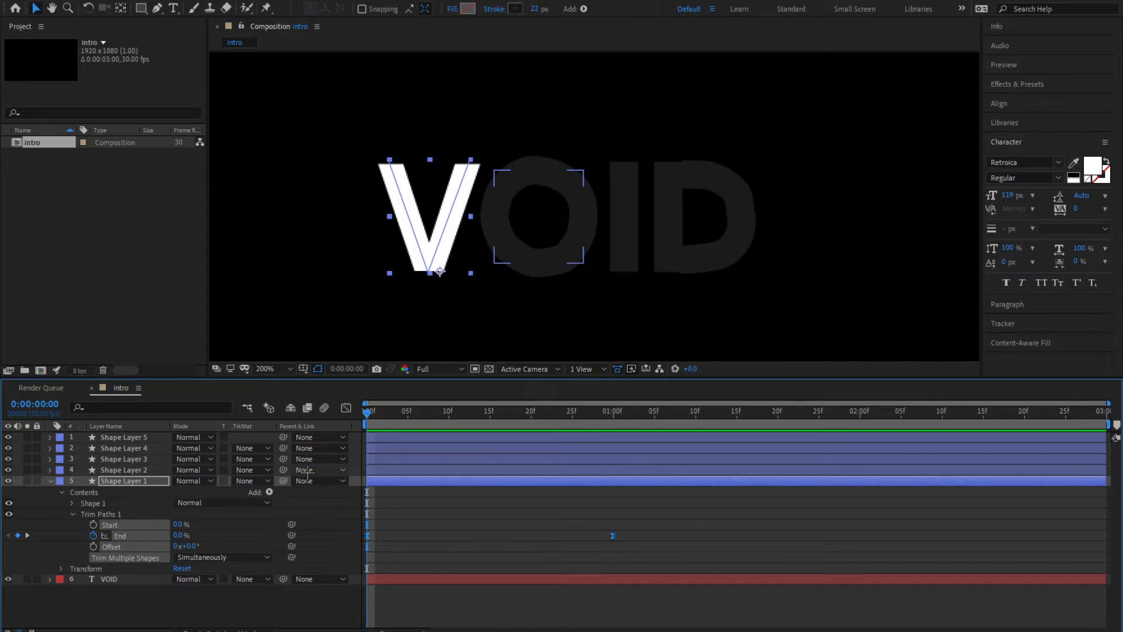
pyautogui.click(50, 480)
pyautogui.click(120, 470)
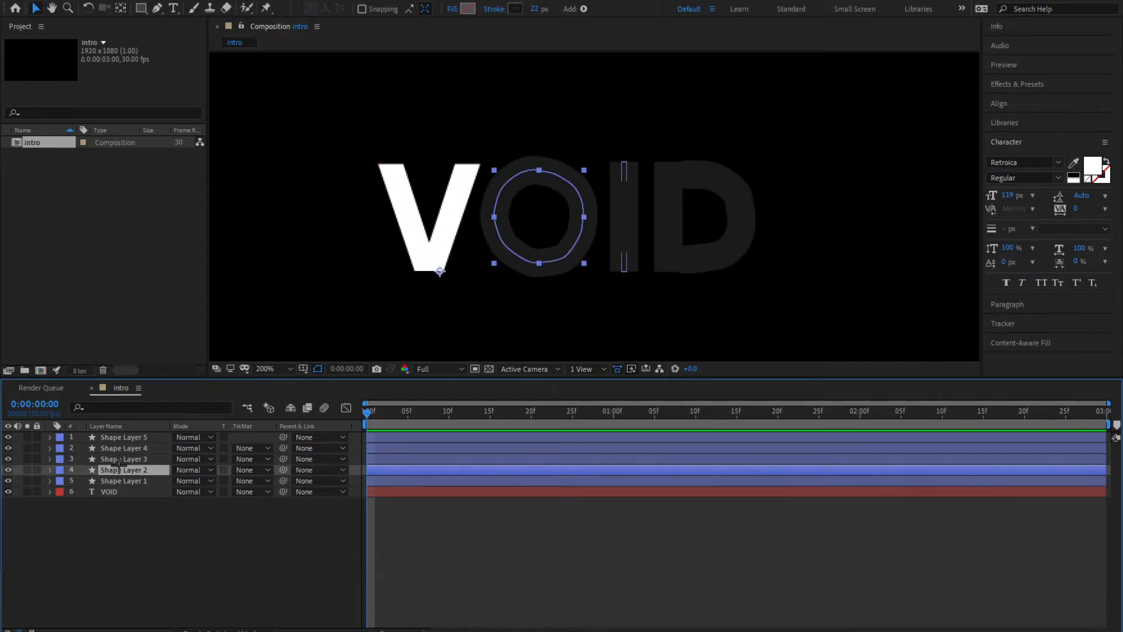
pyautogui.hotkey('ctrl', 'v')
pyautogui.click(125, 458)
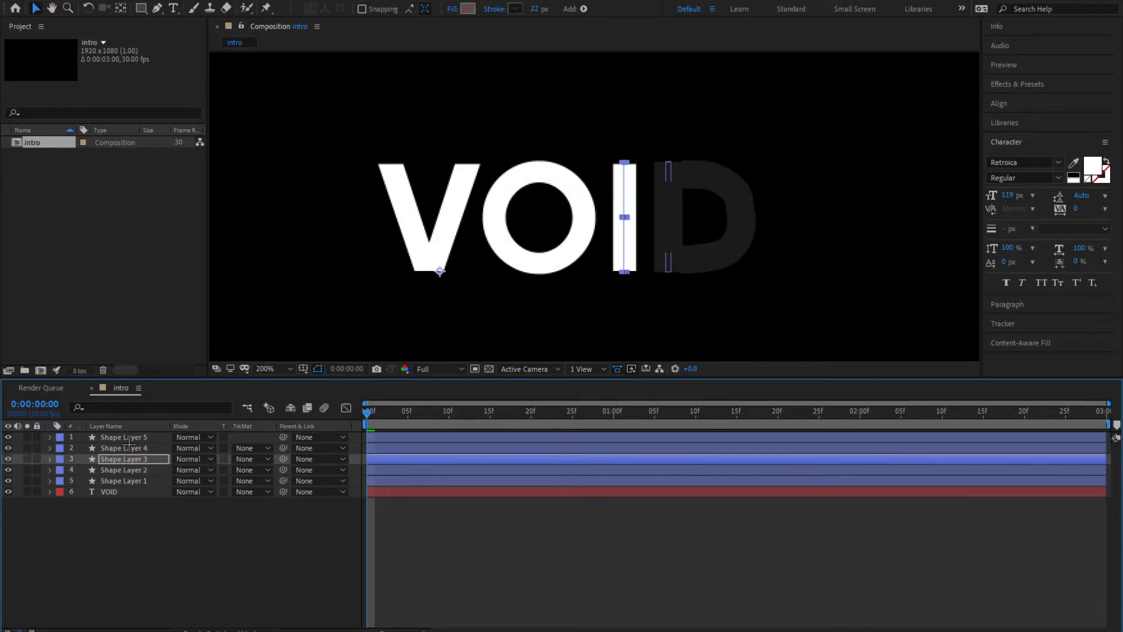
pyautogui.click(124, 448)
pyautogui.click(134, 437)
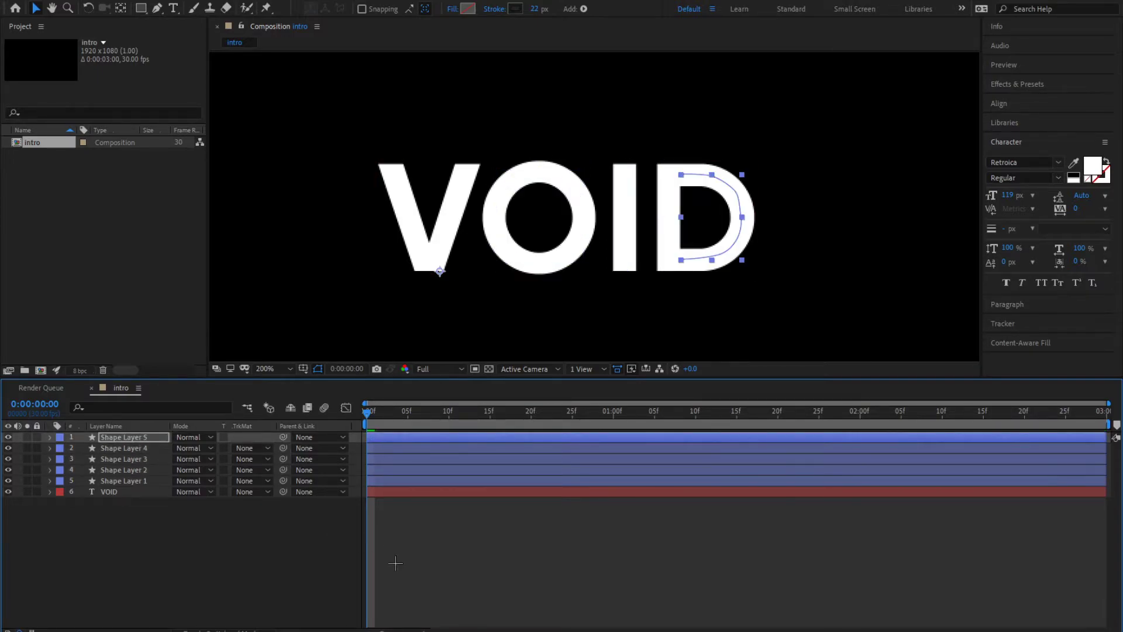
# Step: Preview the trim animation on all the letters and return to the first frame
pyautogui.click(281, 593)
pyautogui.press('space')
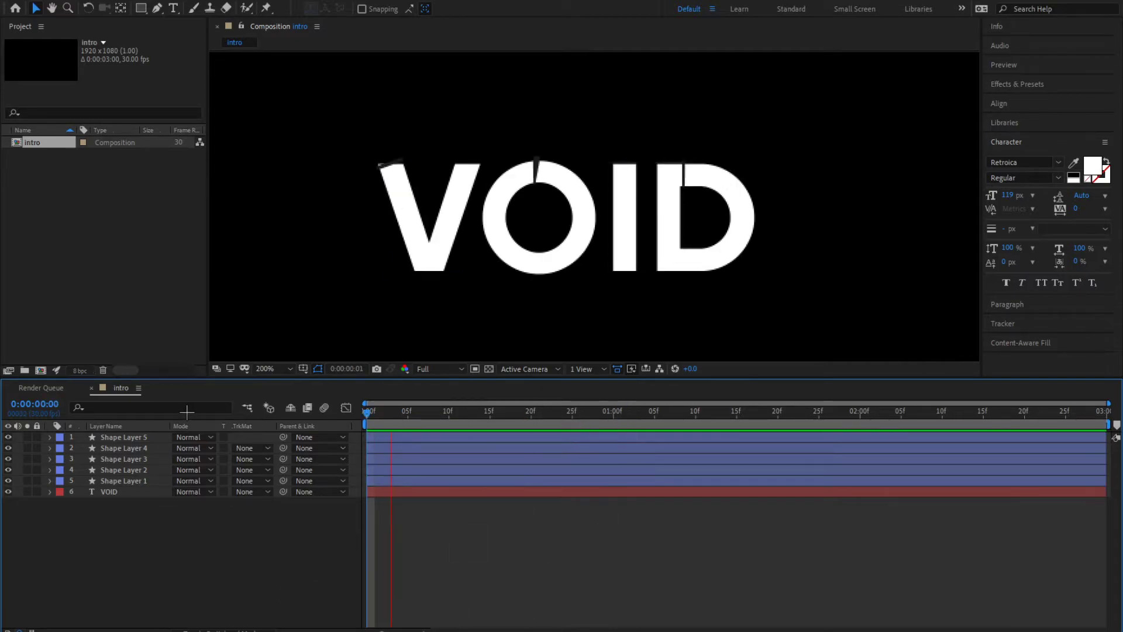
pyautogui.press('space')
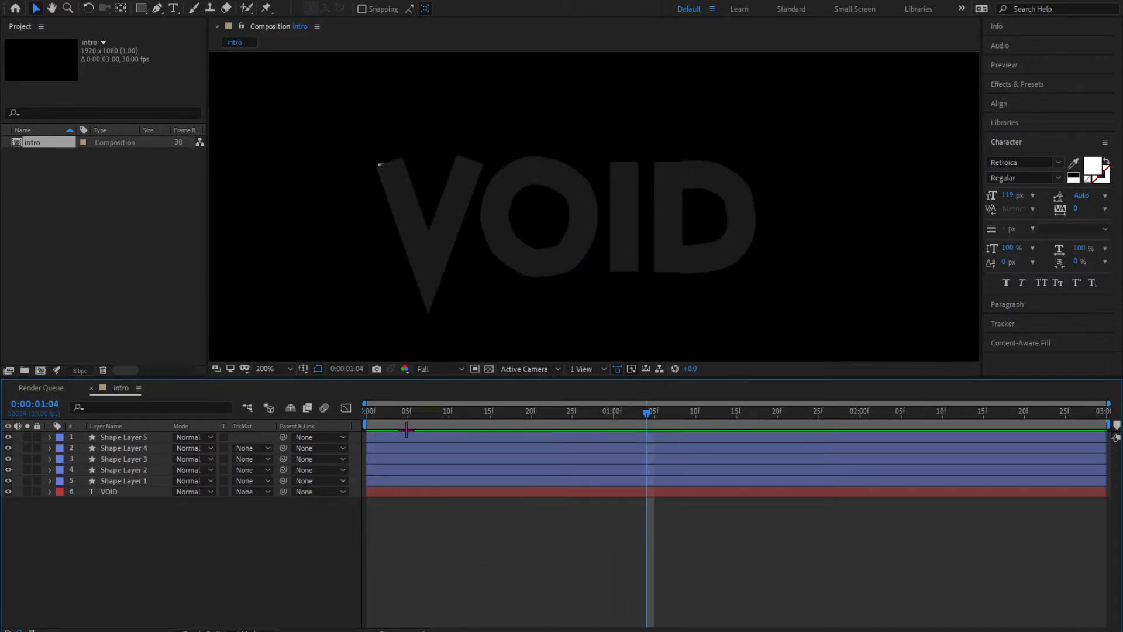
pyautogui.press('Home')
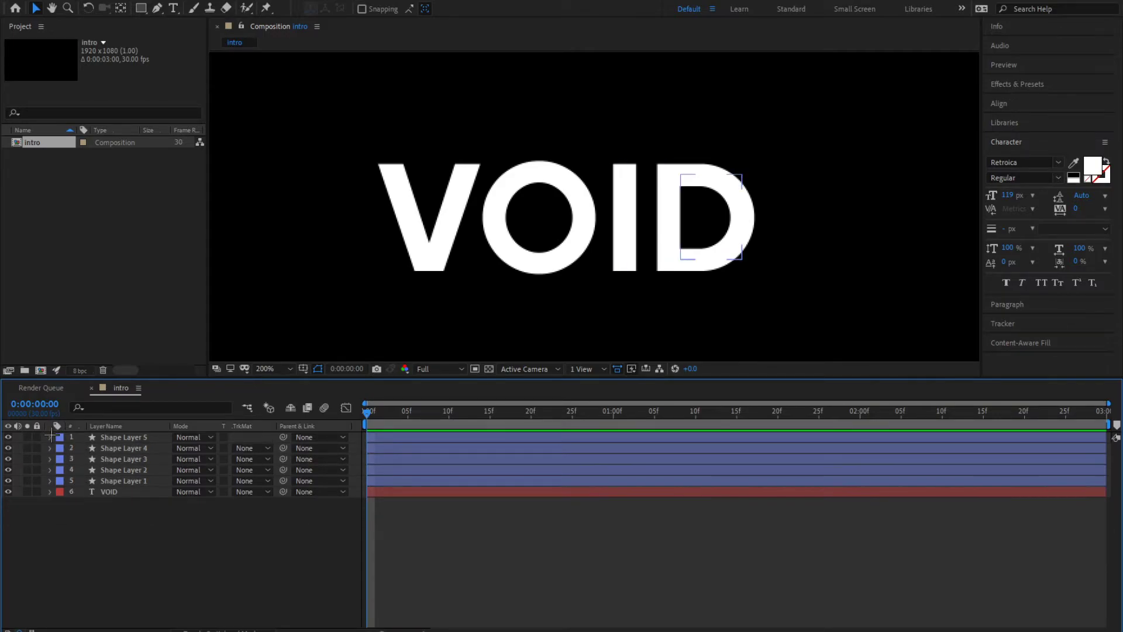
# Step: Set the stroke's Line Cap to Round Cap on the D's bowl, Shape Layer 5, and collapse the layer
pyautogui.click(50, 437)
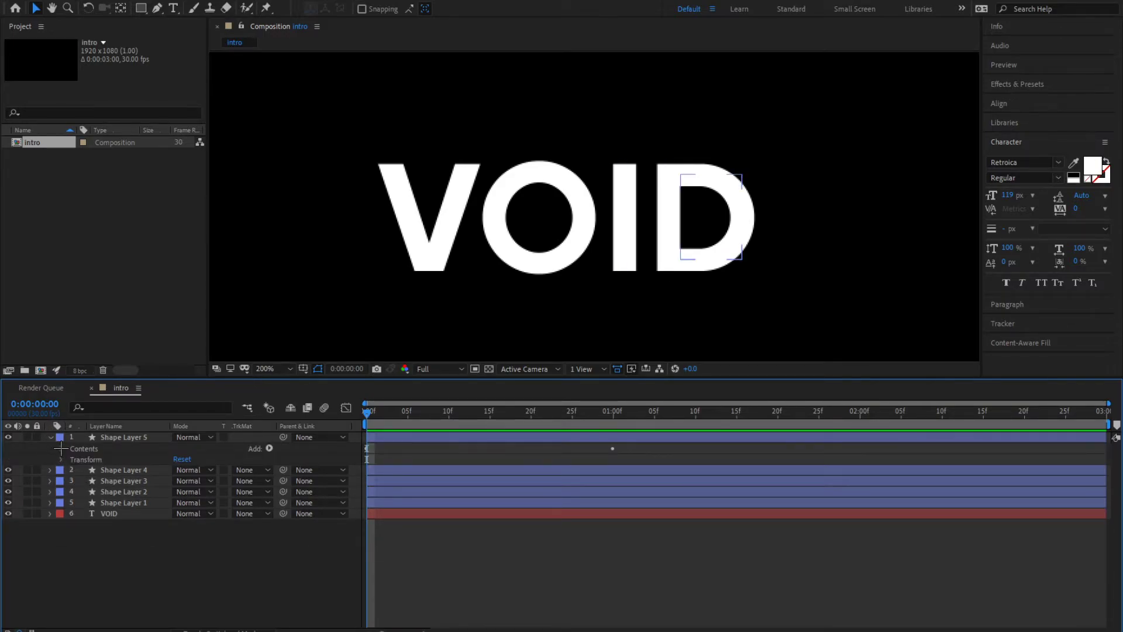
pyautogui.click(61, 448)
pyautogui.click(72, 459)
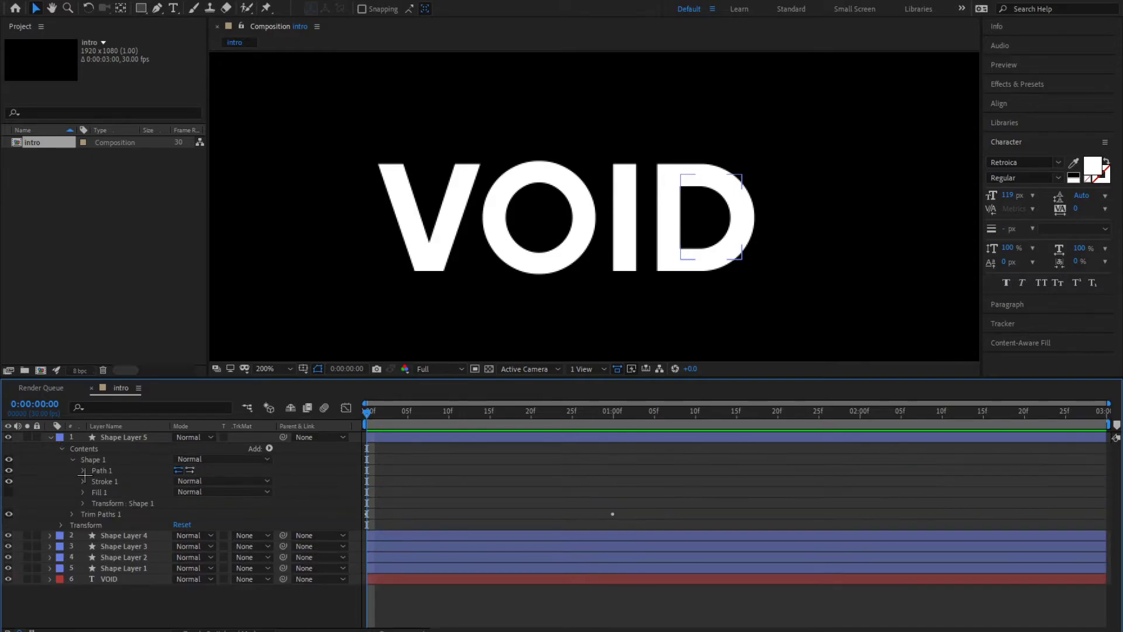
pyautogui.click(83, 481)
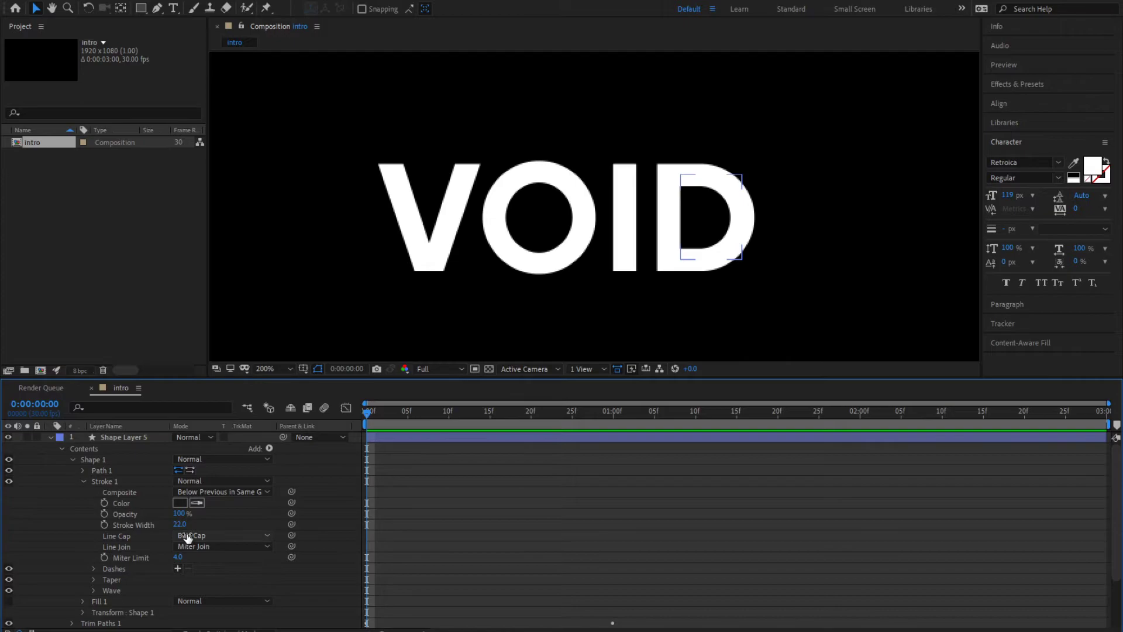
pyautogui.click(201, 568)
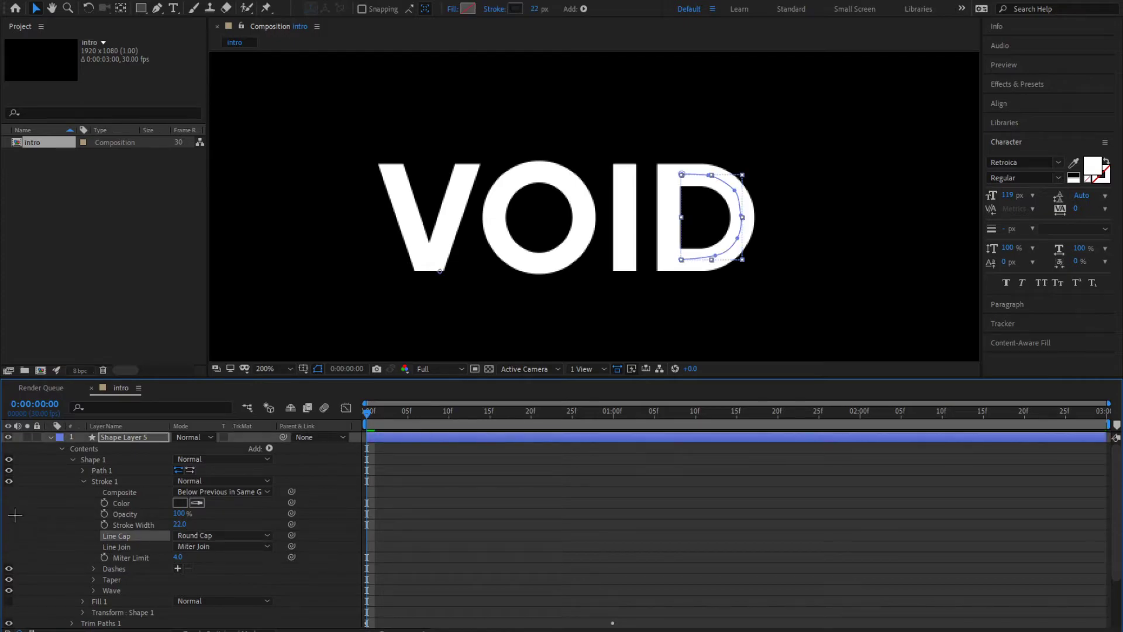
pyautogui.click(50, 437)
# Step: Set the stroke's Line Cap to Round Cap on the D's stem, Shape Layer 4, and collapse the layer
pyautogui.click(50, 449)
pyautogui.click(61, 459)
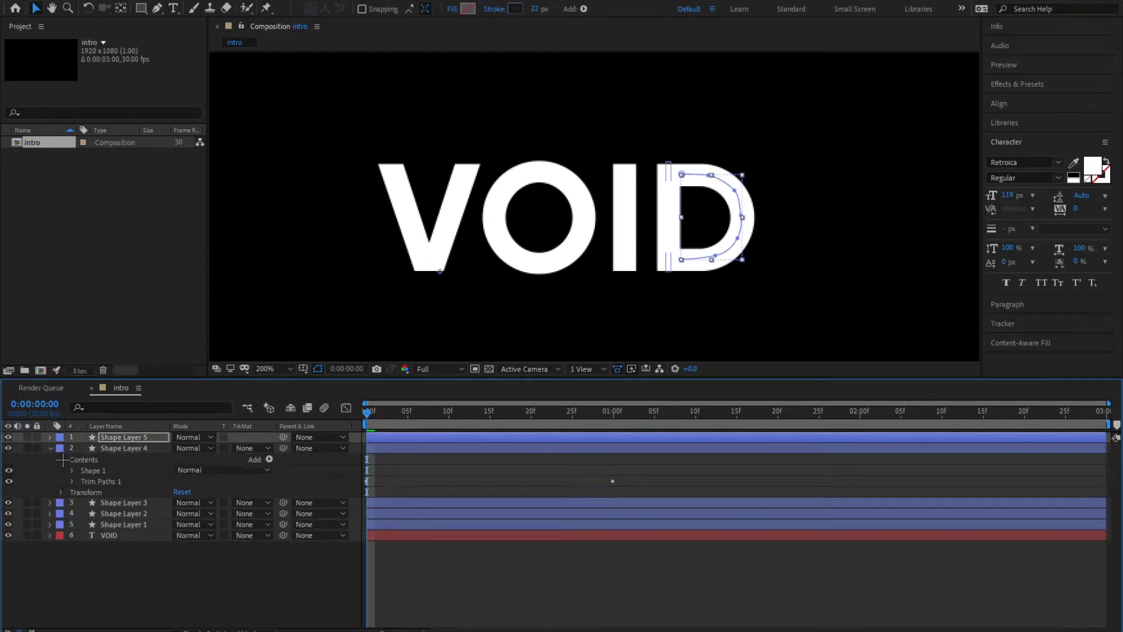
pyautogui.click(70, 471)
pyautogui.click(82, 492)
pyautogui.click(208, 548)
pyautogui.click(214, 578)
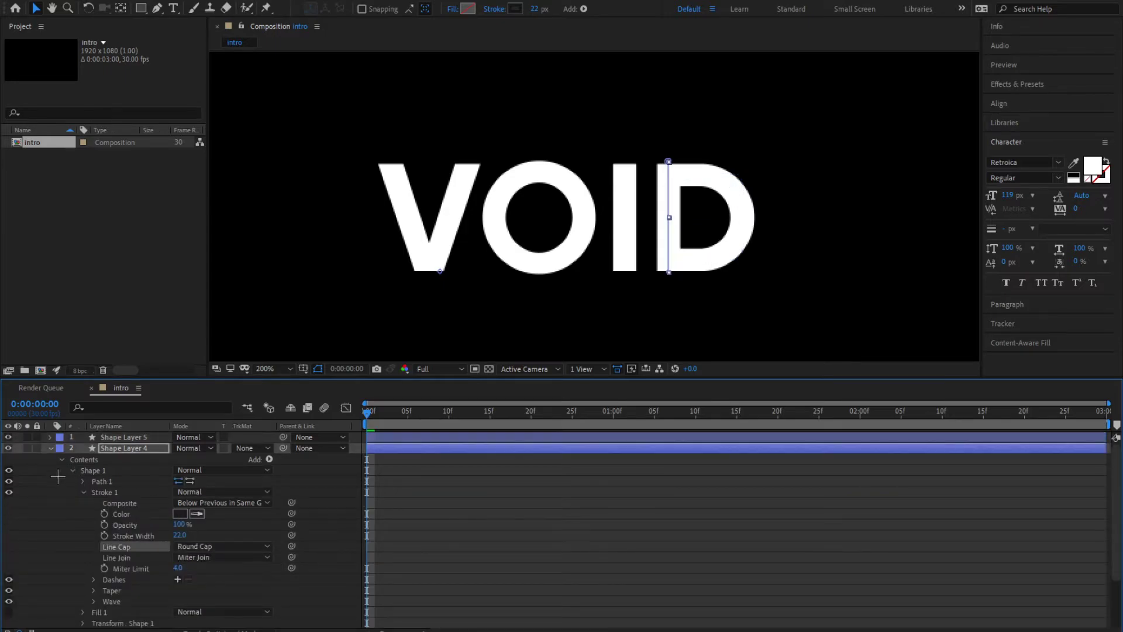
pyautogui.click(50, 448)
# Step: Set the stroke's Line Cap to Round Cap on the I, Shape Layer 3, and collapse the layer
pyautogui.click(50, 460)
pyautogui.click(61, 470)
pyautogui.click(71, 482)
pyautogui.click(82, 503)
pyautogui.click(211, 582)
pyautogui.click(50, 459)
# Step: Set the stroke's Line Cap to Round Cap on the O, Shape Layer 2, and collapse the layer
pyautogui.click(51, 470)
pyautogui.click(61, 481)
pyautogui.click(72, 492)
pyautogui.click(82, 513)
pyautogui.click(70, 470)
pyautogui.click(50, 470)
# Step: Set the stroke's Line Cap to Round Cap on the V, Shape Layer 1, then collapse and deselect the layer
pyautogui.click(51, 481)
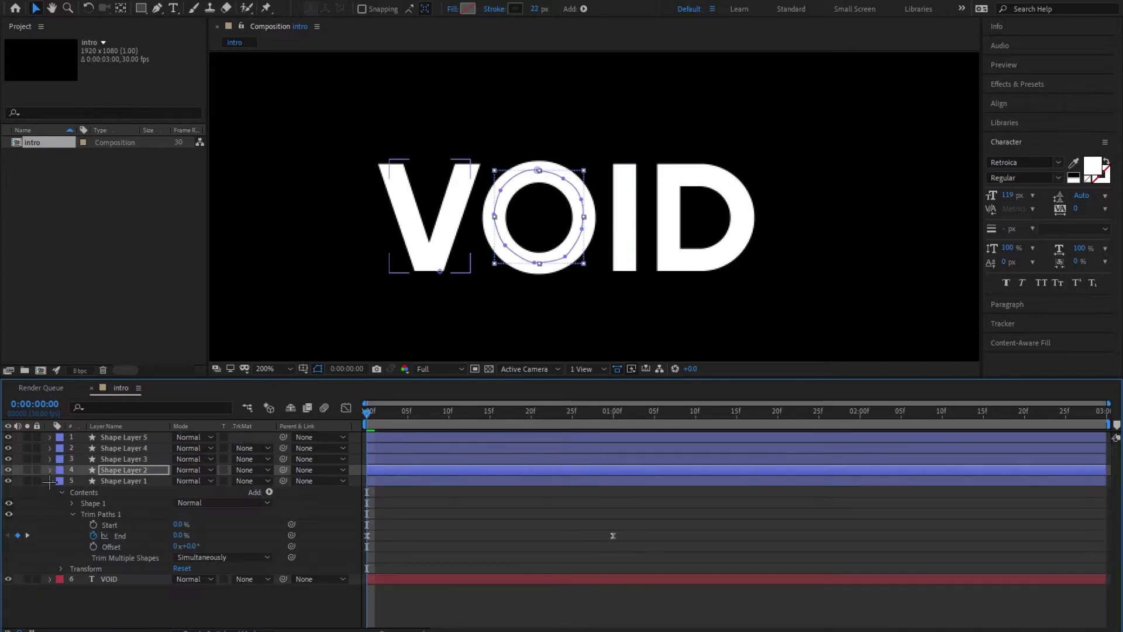
pyautogui.click(71, 504)
pyautogui.click(82, 525)
pyautogui.click(210, 590)
pyautogui.click(51, 481)
pyautogui.click(419, 551)
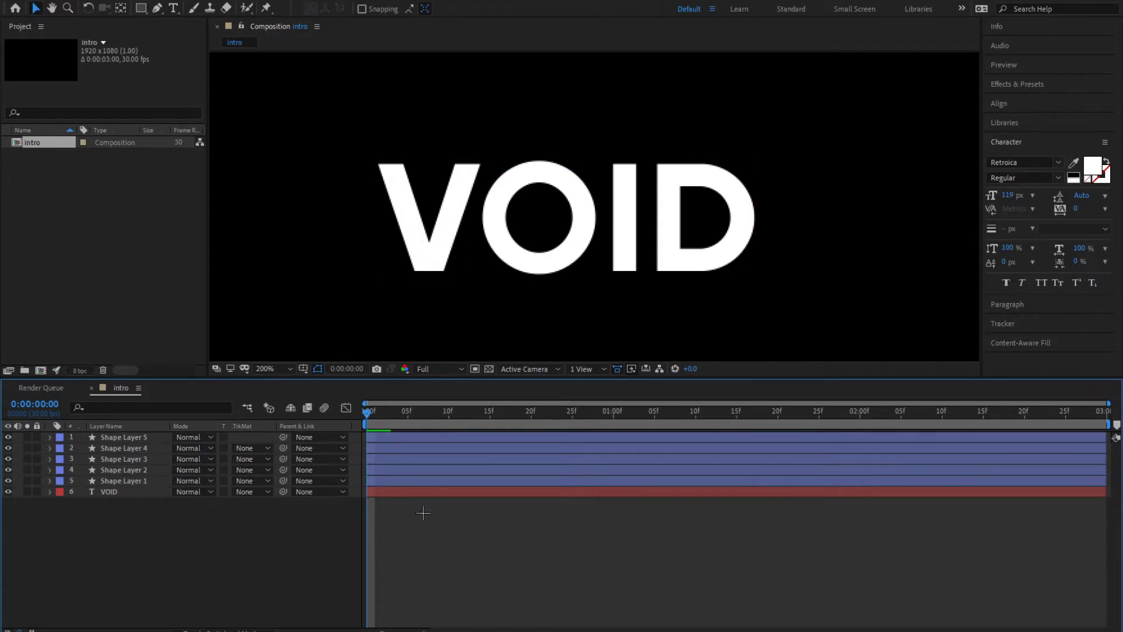
# Step: Preview the letter animation from the first frame with the rounded stroke caps
pyautogui.press('space')
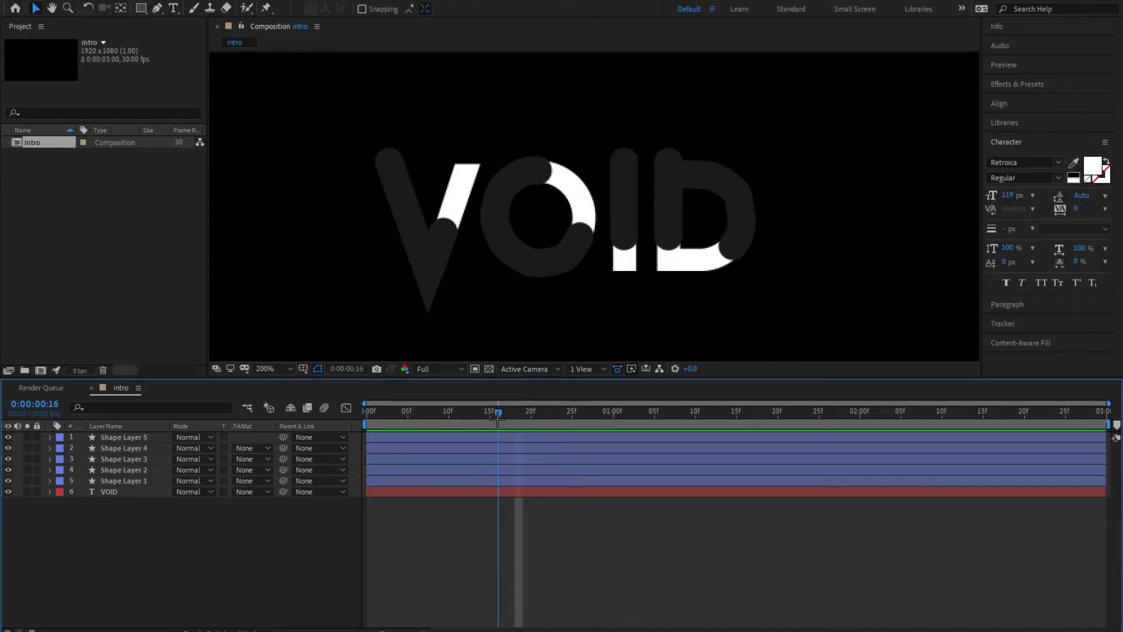
pyautogui.press('space')
pyautogui.press('Home')
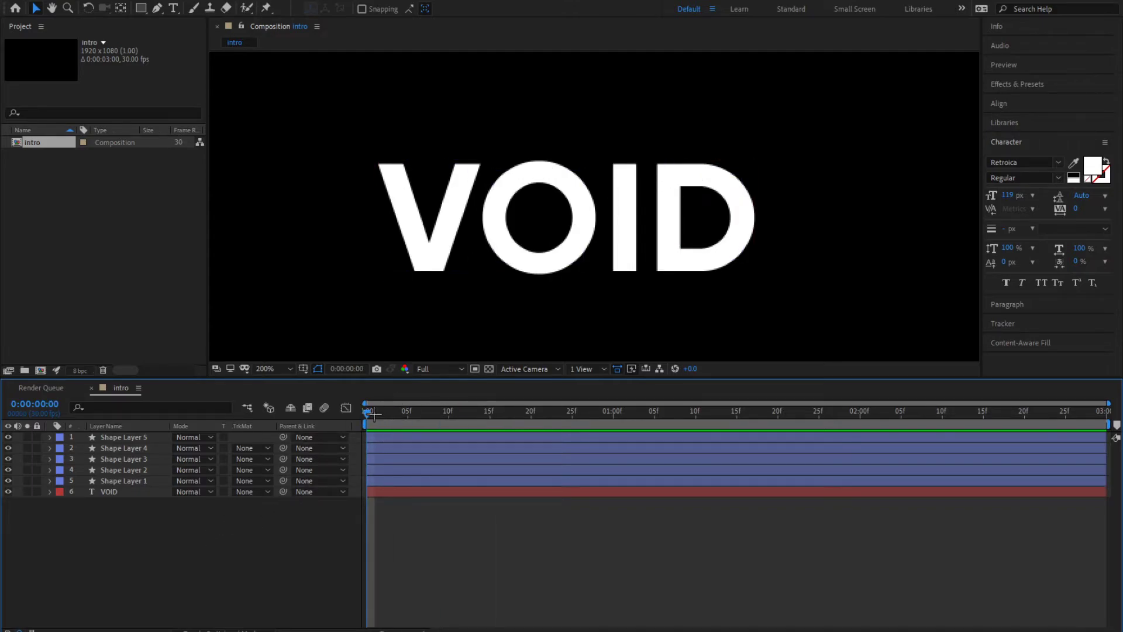
pyautogui.press('space')
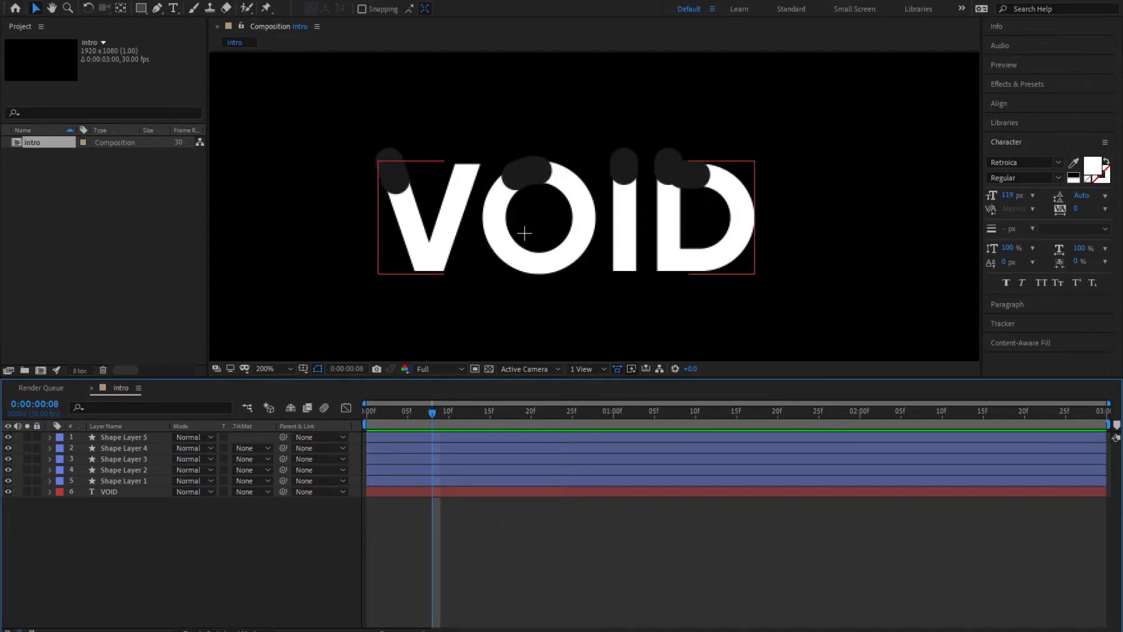
# Step: Pre-compose Shape Layers 1 through 5 into a composition named redrawed
pyautogui.moveTo(433, 413)
pyautogui.mouseDown()
pyautogui.moveTo(416, 413)
pyautogui.moveTo(442, 414)
pyautogui.mouseUp()
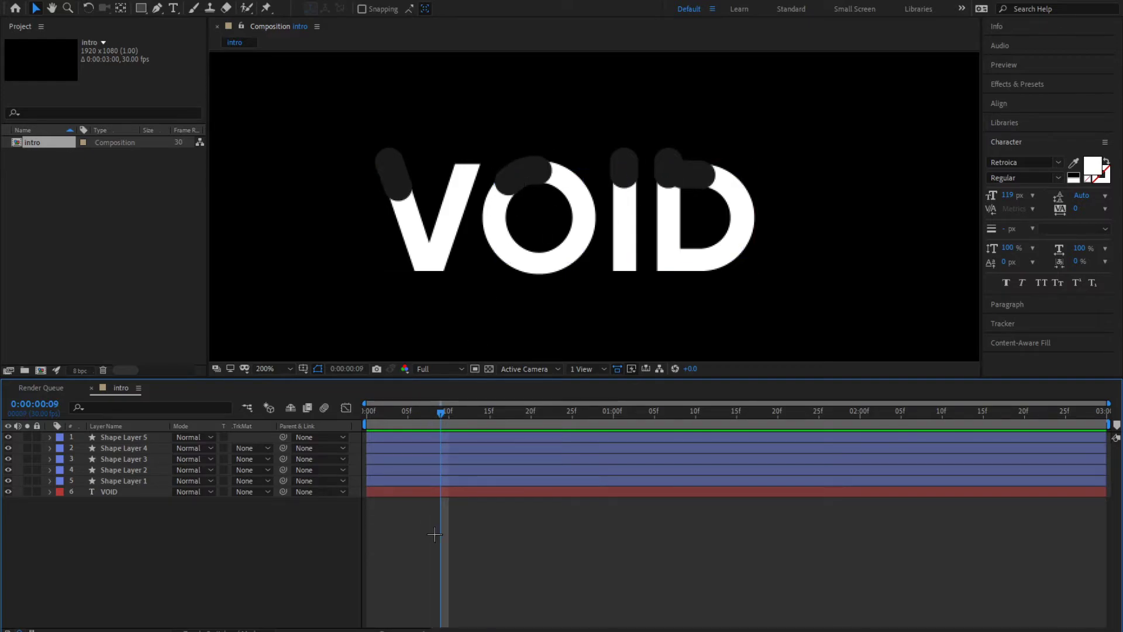
pyautogui.press('Home')
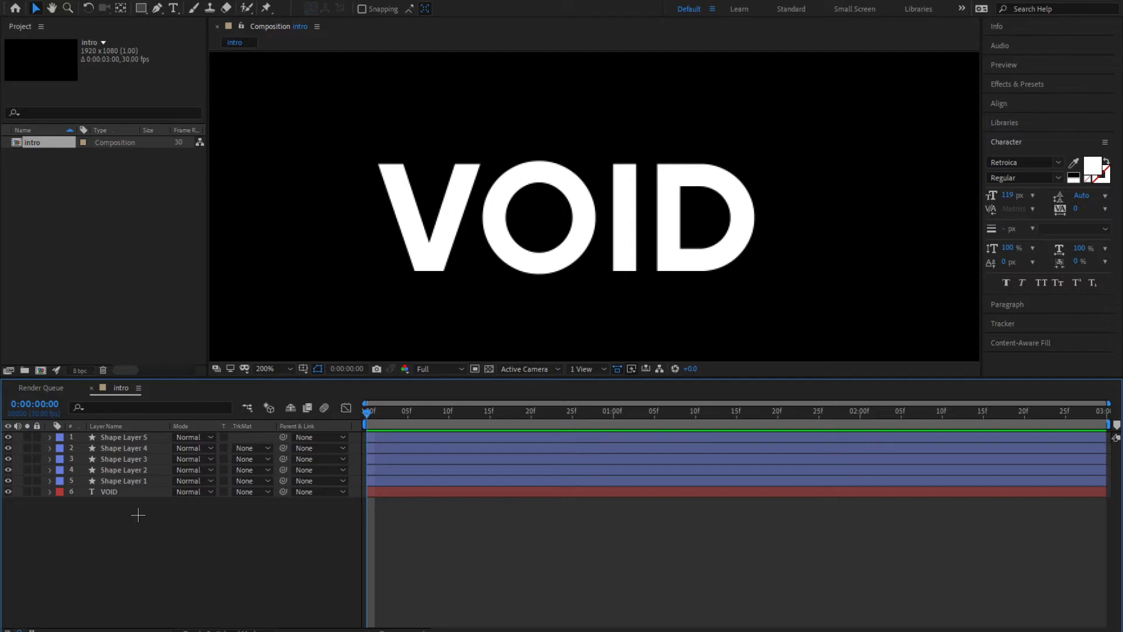
pyautogui.click(132, 481)
pyautogui.keyDown('shift'); pyautogui.click(136, 470); pyautogui.keyUp('shift')
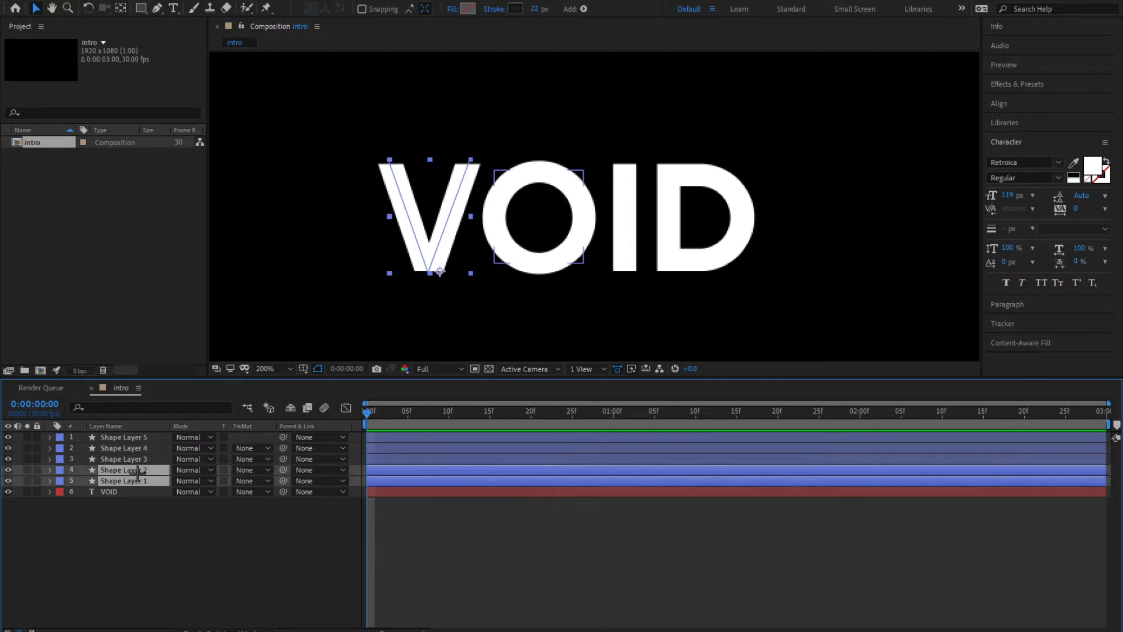
pyautogui.keyDown('shift'); pyautogui.click(140, 460); pyautogui.keyUp('shift')
pyautogui.keyDown('shift'); pyautogui.click(142, 449); pyautogui.keyUp('shift')
pyautogui.keyDown('shift'); pyautogui.click(144, 438); pyautogui.keyUp('shift')
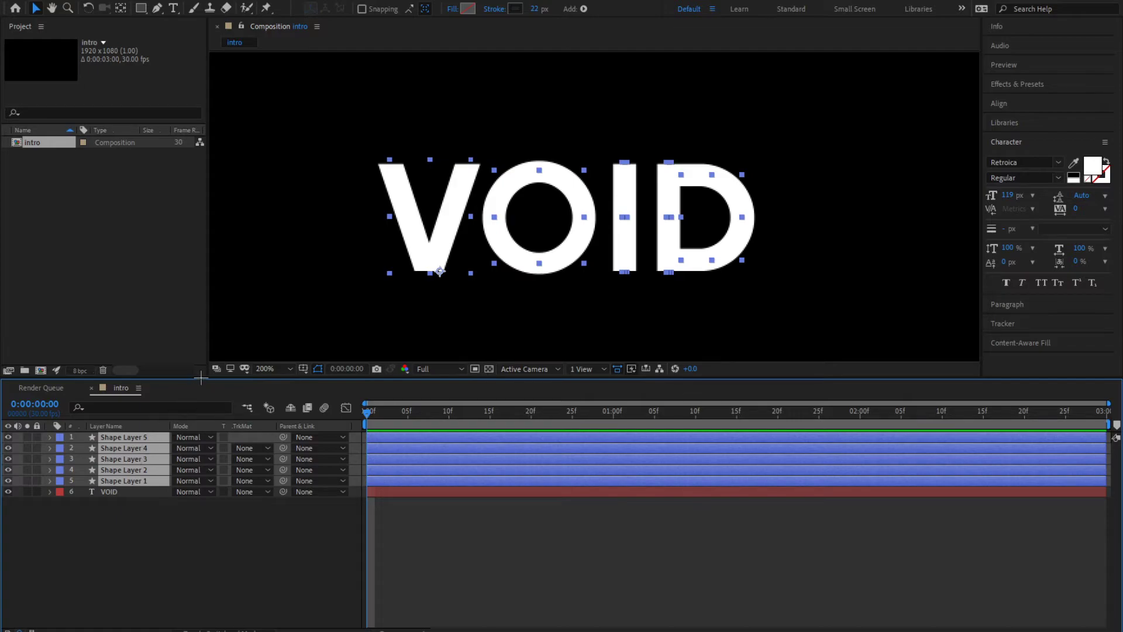
pyautogui.hotkey('ctrl', 'shift', 'c')
pyautogui.press('Return')
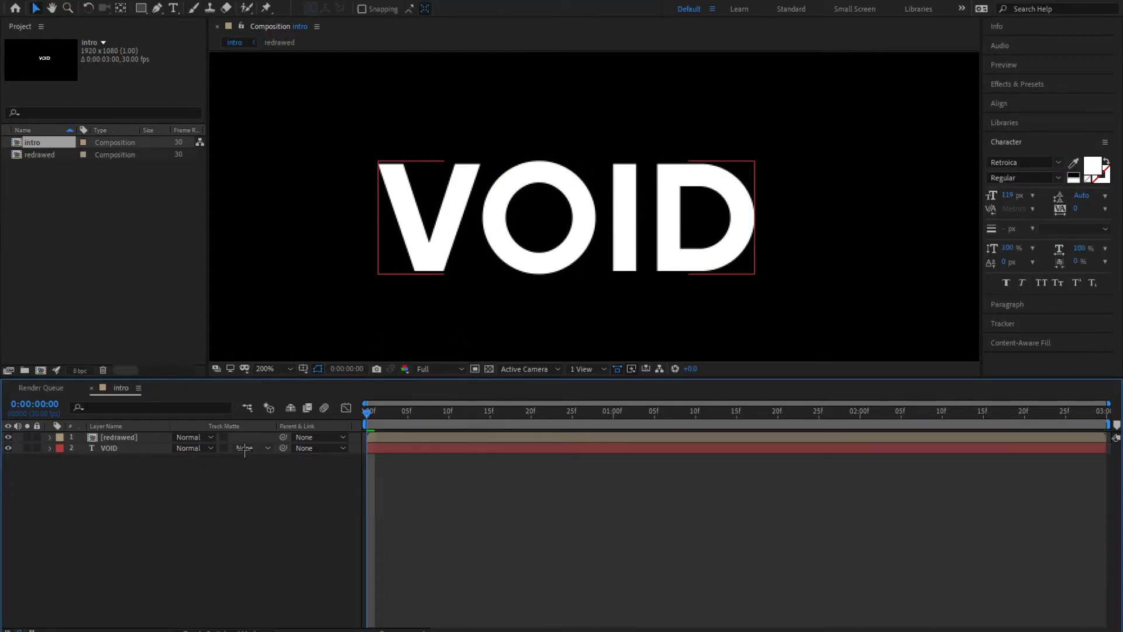
# Step: Set the VOID text layer's track matte to Alpha using the redrawed layer above it, and preview the reveal
pyautogui.click(261, 476)
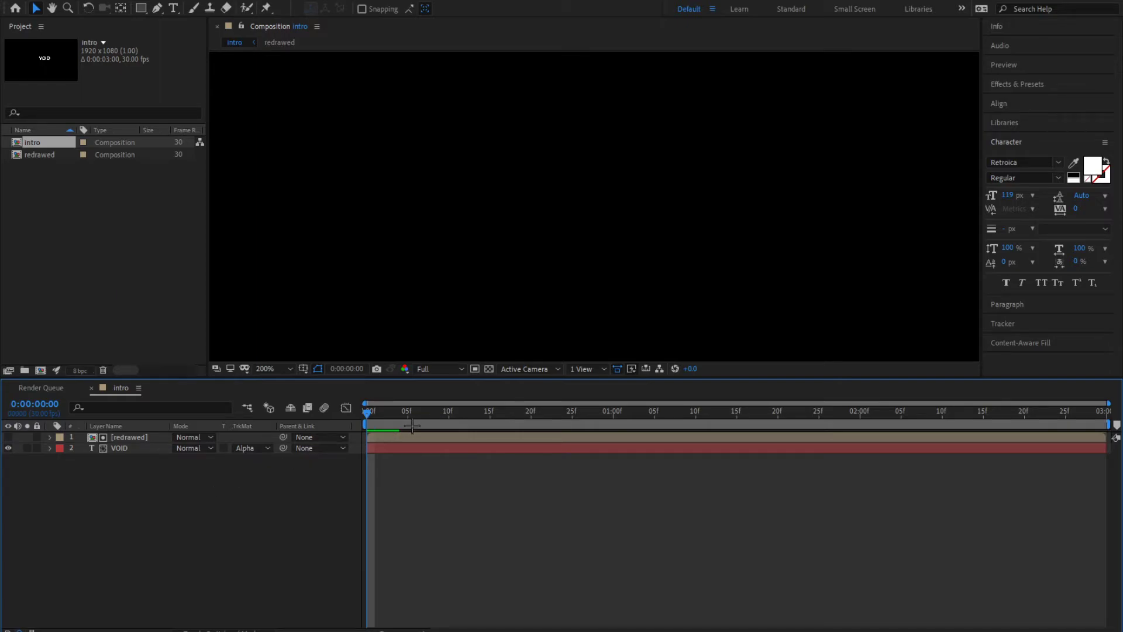
pyautogui.press('space')
pyautogui.press('space')
pyautogui.press('space')
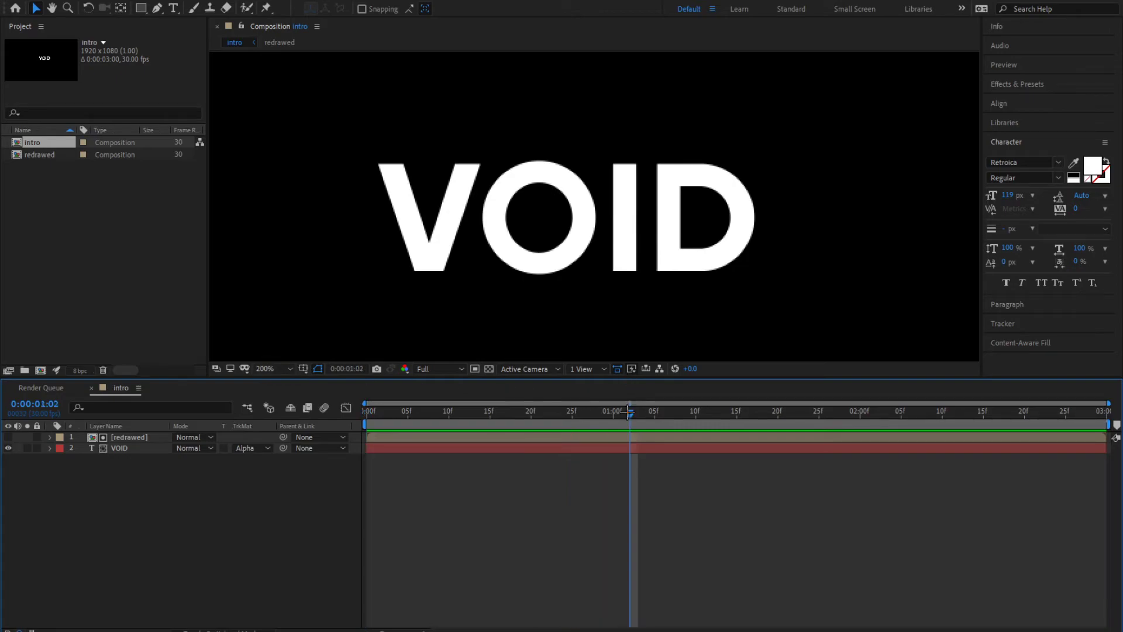
pyautogui.press('space')
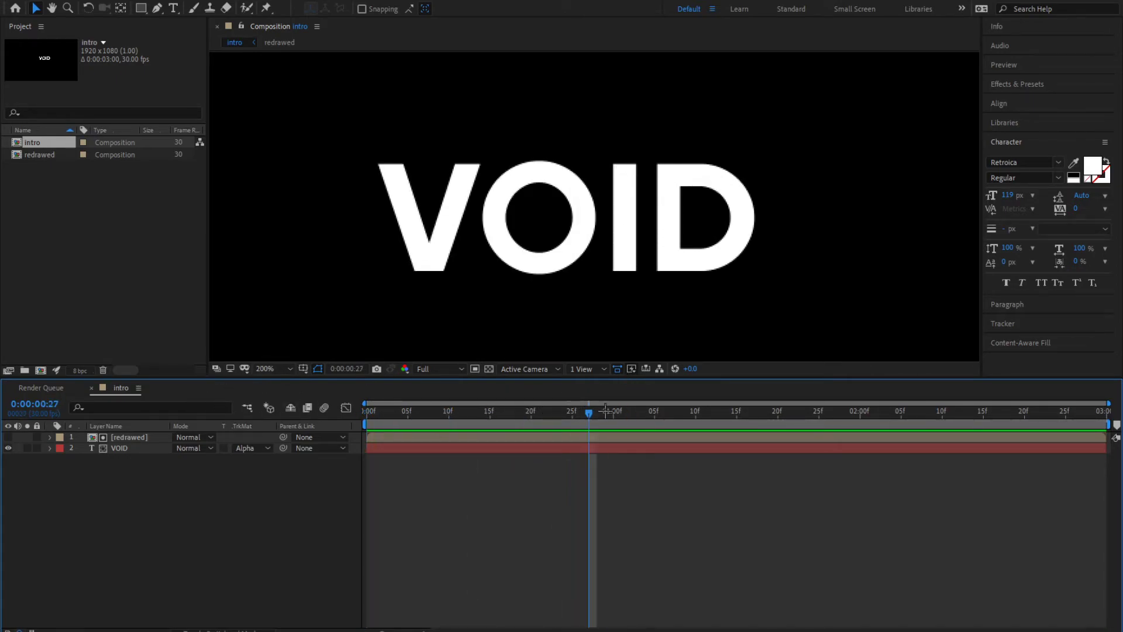
pyautogui.press('space')
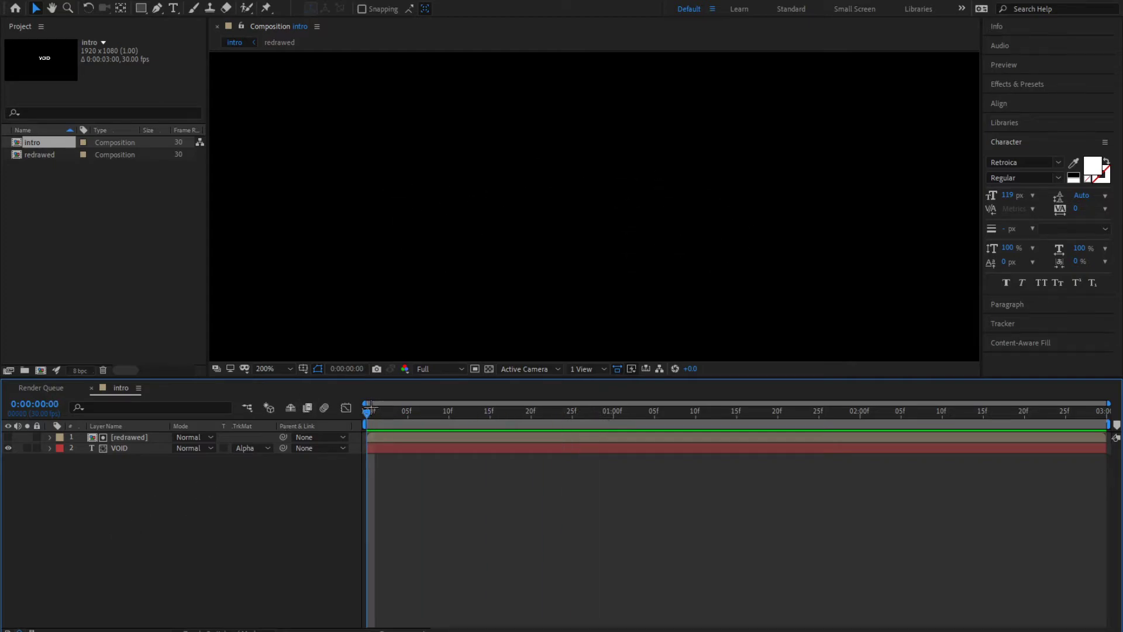
pyautogui.press('space')
pyautogui.press('space')
# Step: Duplicate the VOID and redrawed layers together, shift the copies to start at frame 3, and deselect them
pyautogui.click(135, 450)
pyautogui.keyDown('shift'); pyautogui.click(142, 438); pyautogui.keyUp('shift')
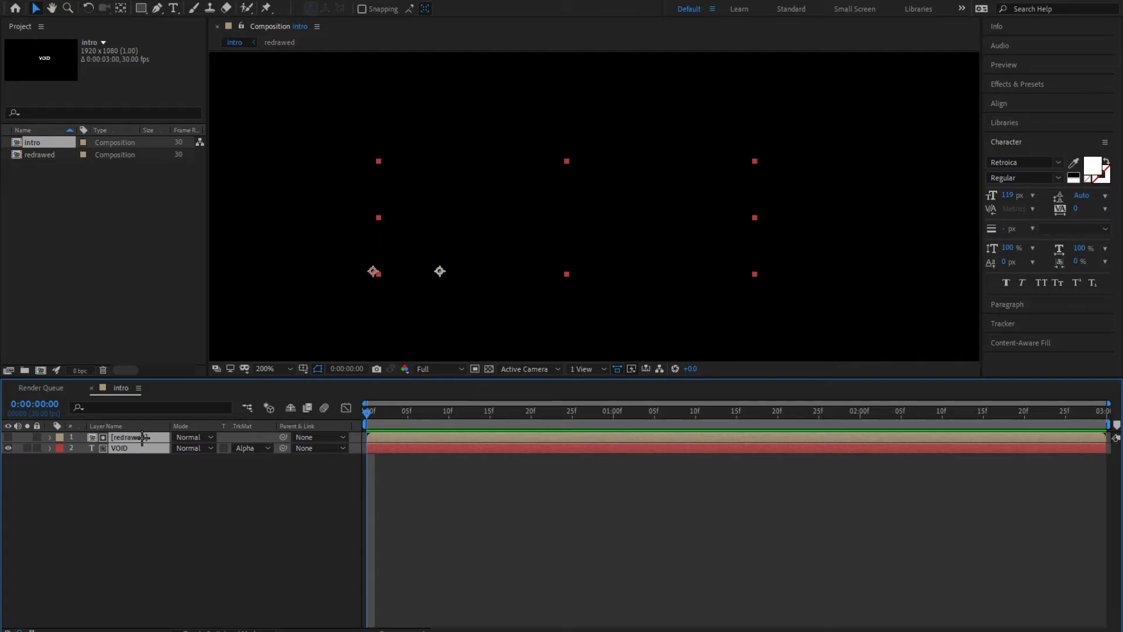
pyautogui.hotkey('ctrl', 'd')
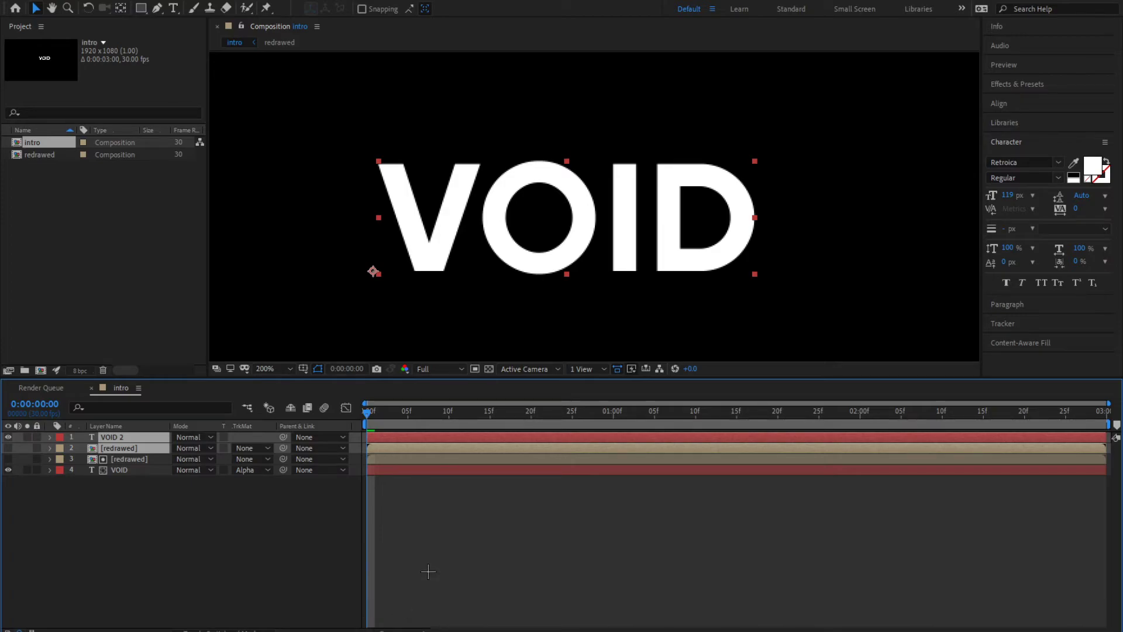
pyautogui.scroll(4, 428, 571)
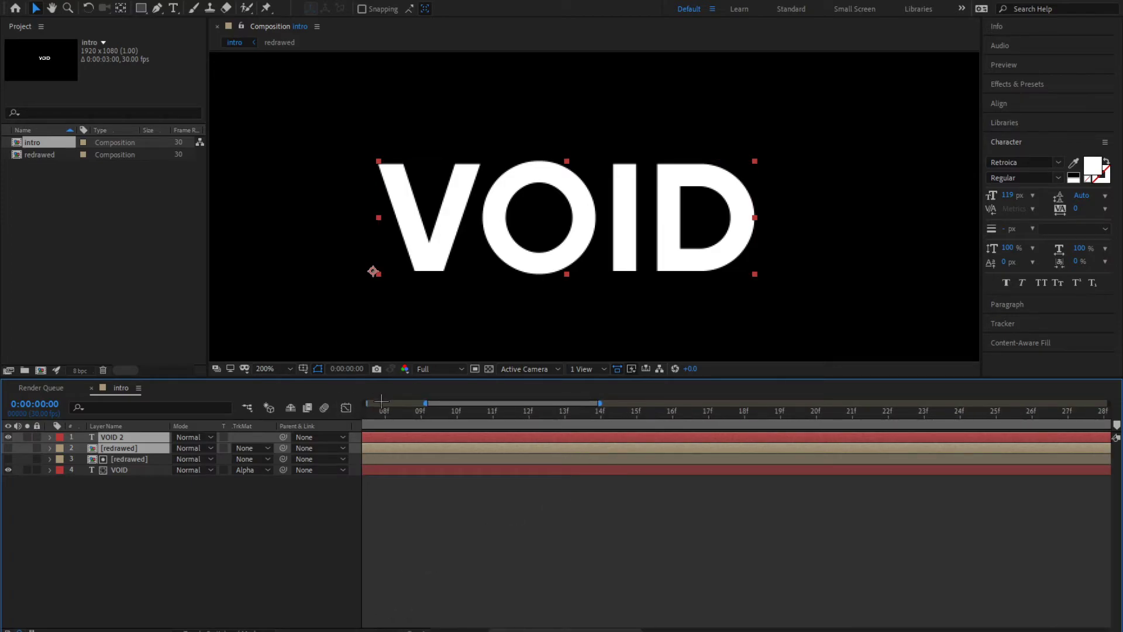
pyautogui.scroll(-2, 413, 629)
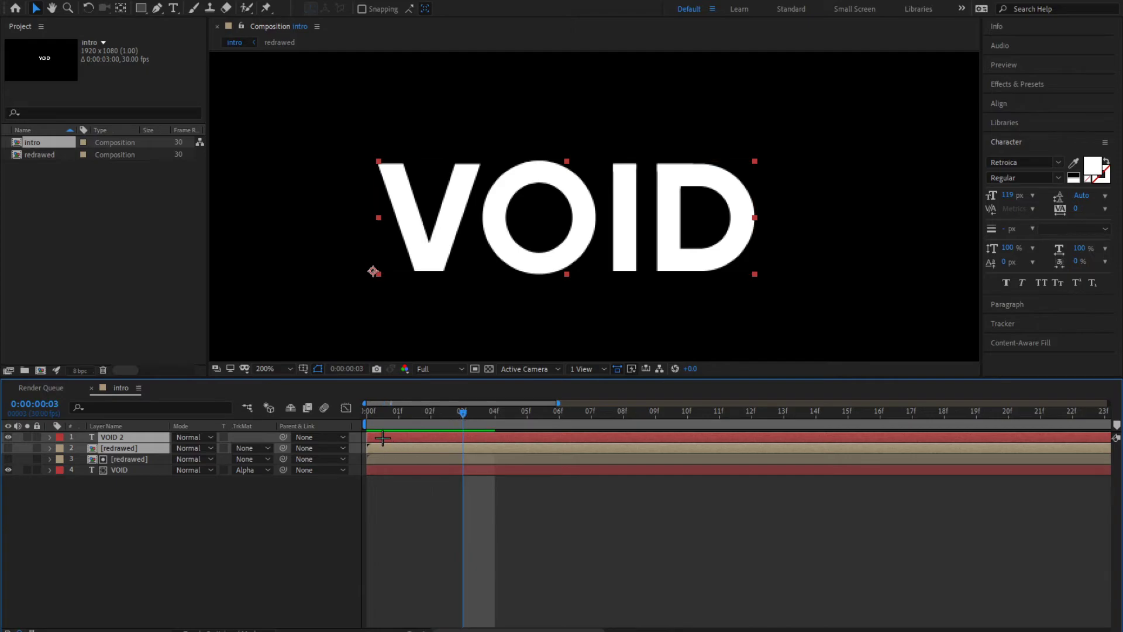
pyautogui.moveTo(386, 438); pyautogui.dragTo(472, 449)
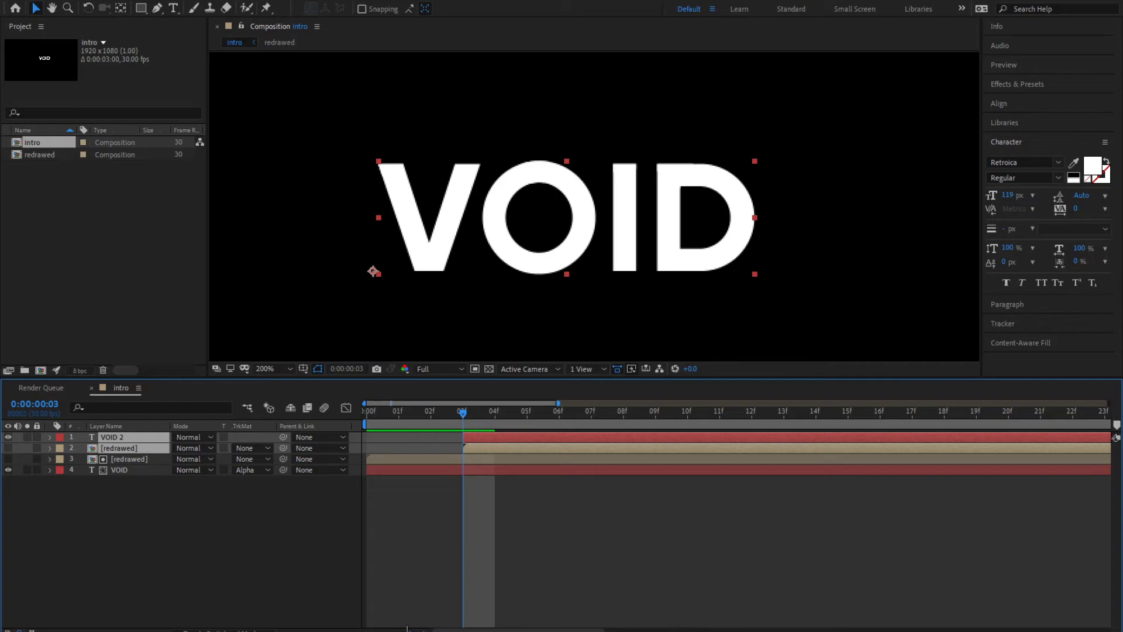
pyautogui.moveTo(408, 629); pyautogui.dragTo(357, 630)
pyautogui.click(105, 536)
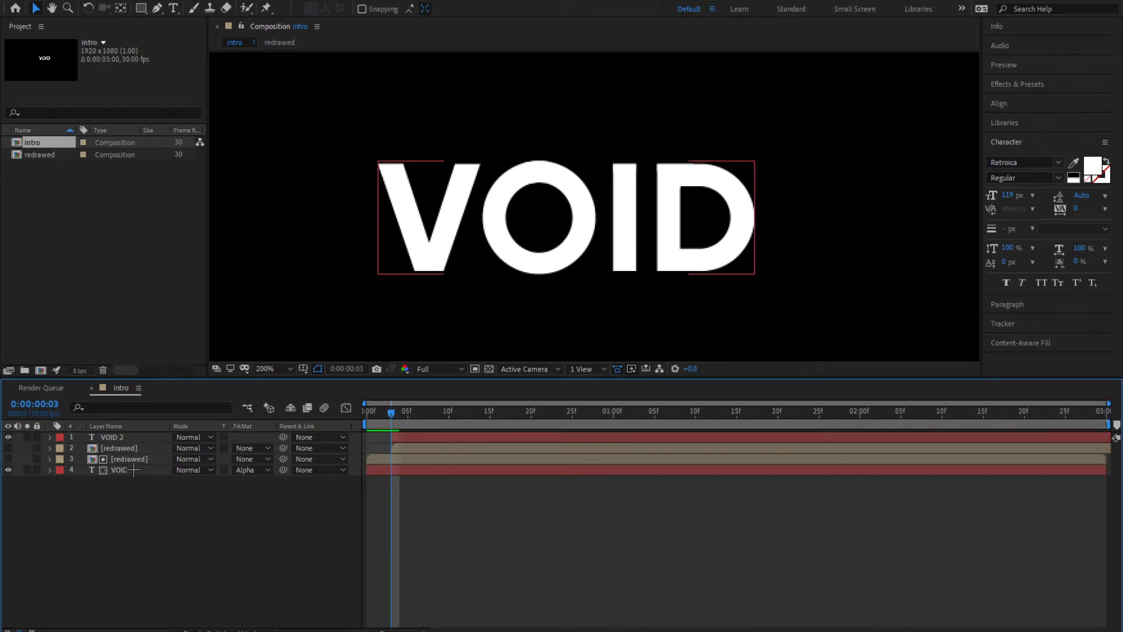
# Step: Move the duplicated redrawed layer directly above VOID 2 in the intro composition so it acts as that text's alpha matte
pyautogui.doubleClick(119, 448)
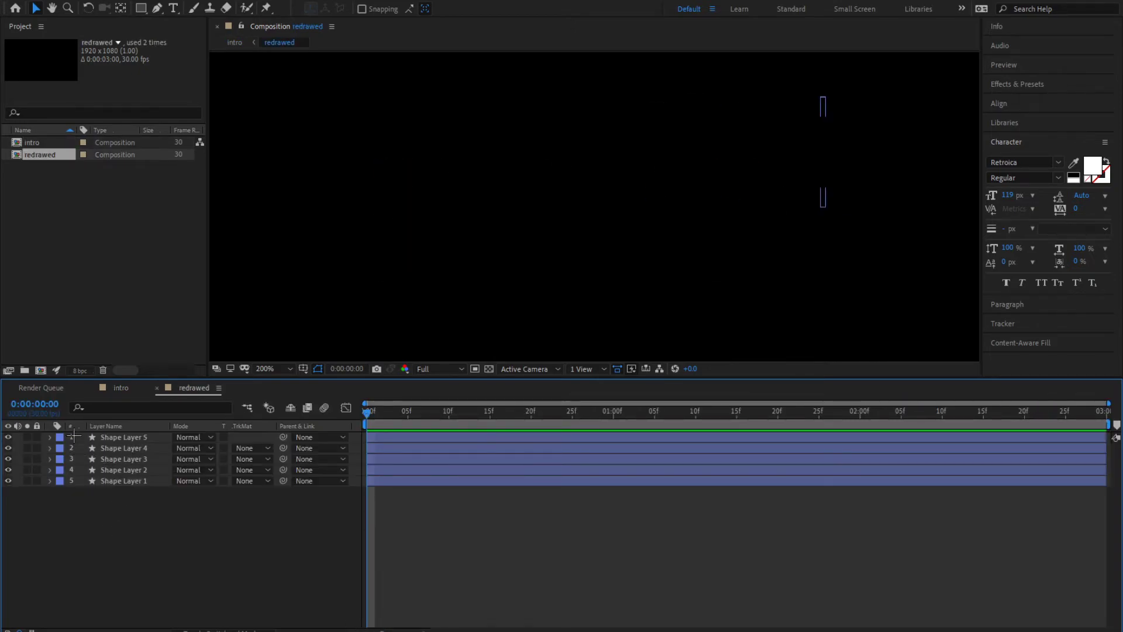
pyautogui.click(123, 386)
pyautogui.click(111, 504)
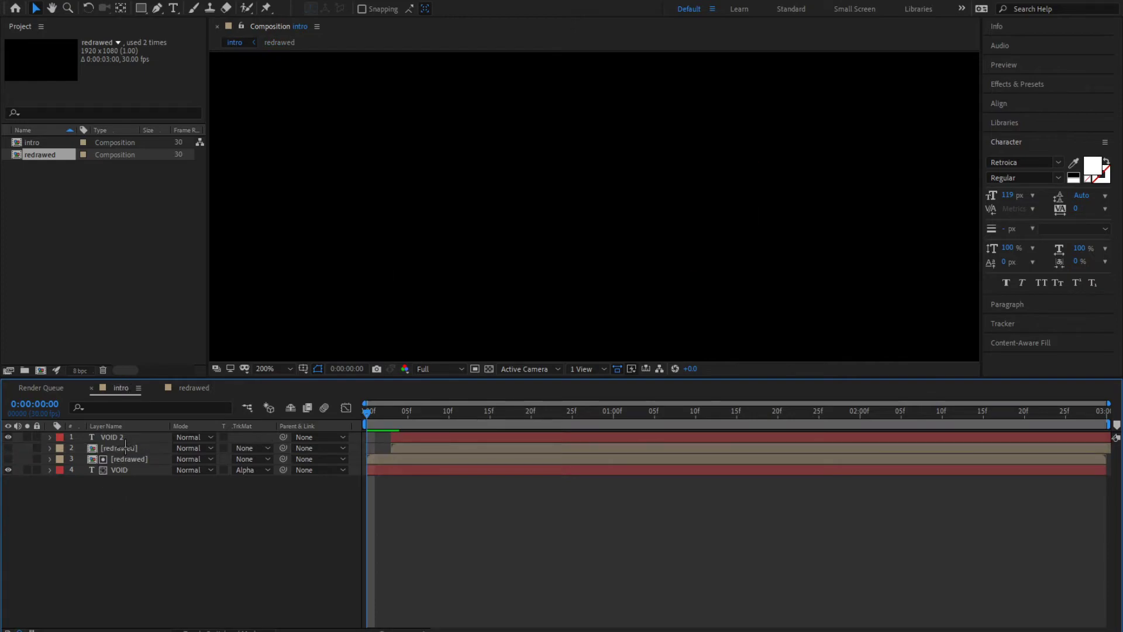
pyautogui.moveTo(125, 446); pyautogui.dragTo(126, 435)
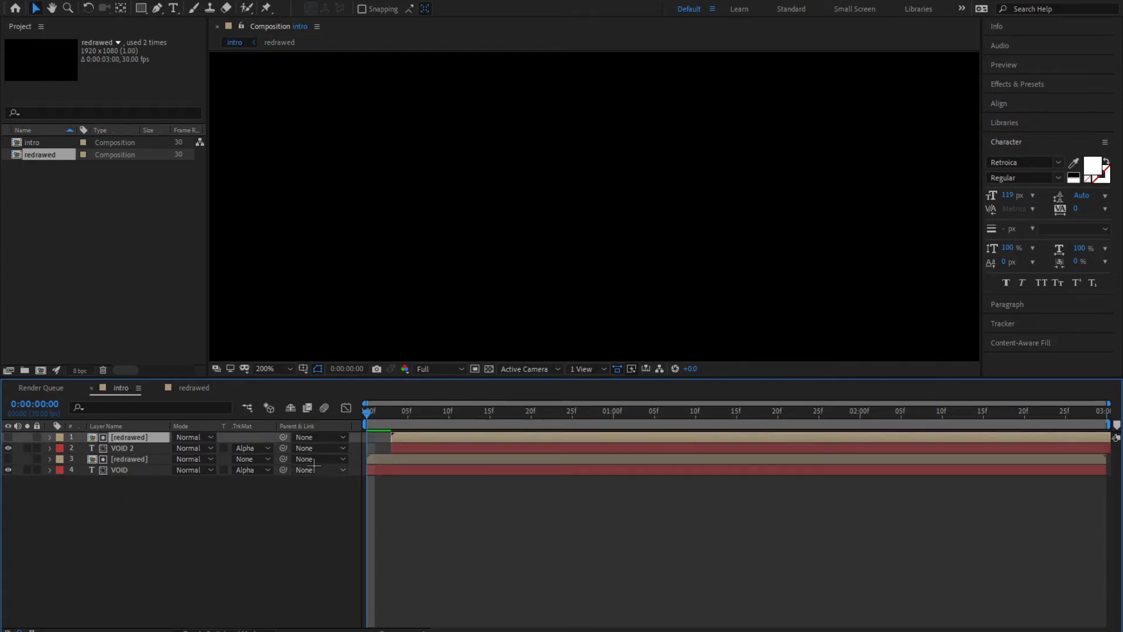
pyautogui.click(193, 541)
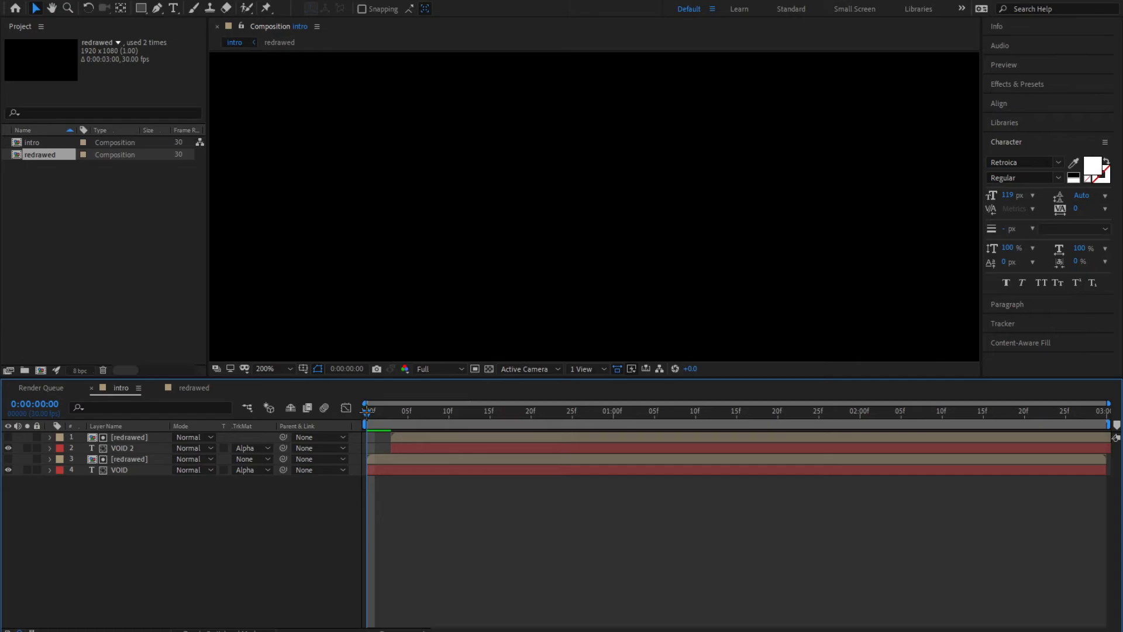
# Step: Preview the two offset text reveals and scrub through their opening frames up to frame 8
pyautogui.press('space')
pyautogui.click(406, 420)
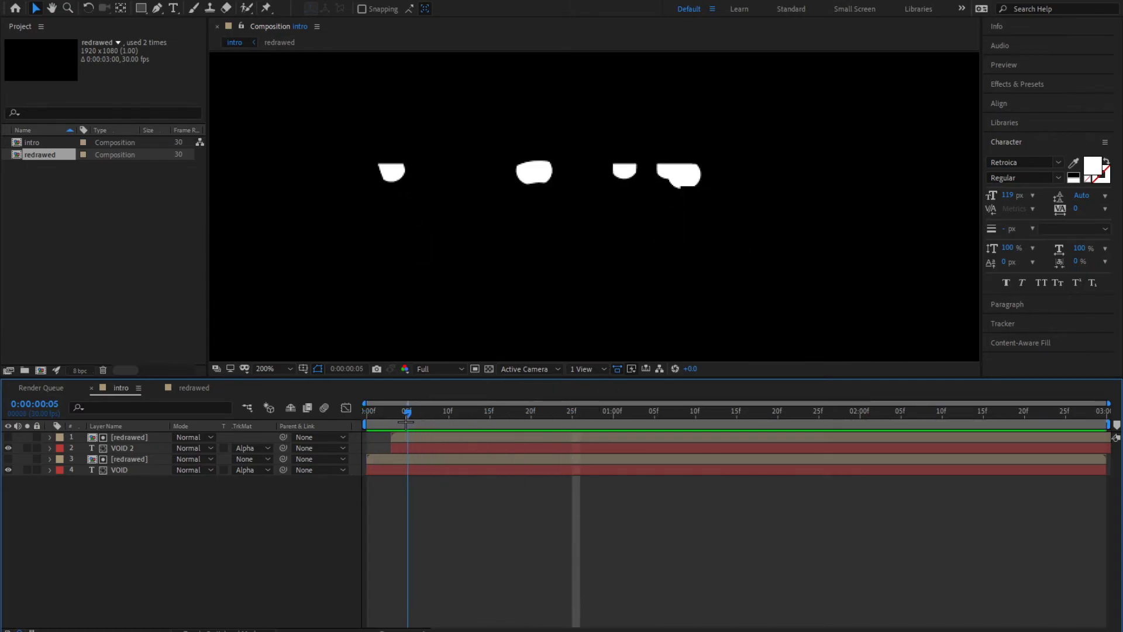
pyautogui.moveTo(405, 420); pyautogui.dragTo(433, 417)
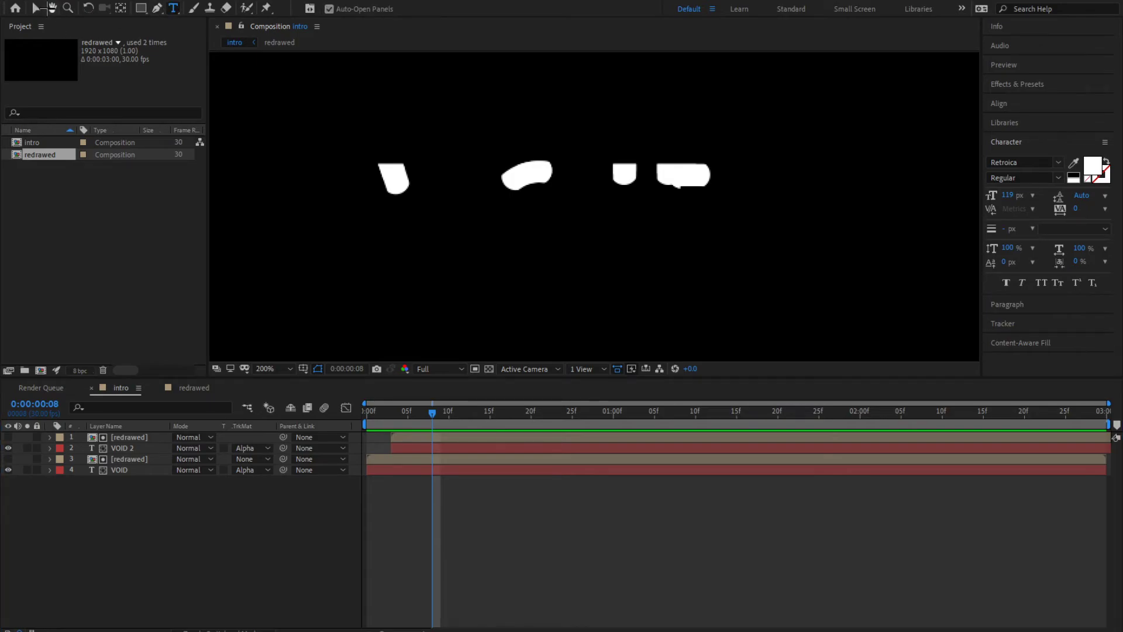
# Step: Change the fill color of all the text in the original VOID layer to turquoise green, then deselect the layer
pyautogui.click(136, 472)
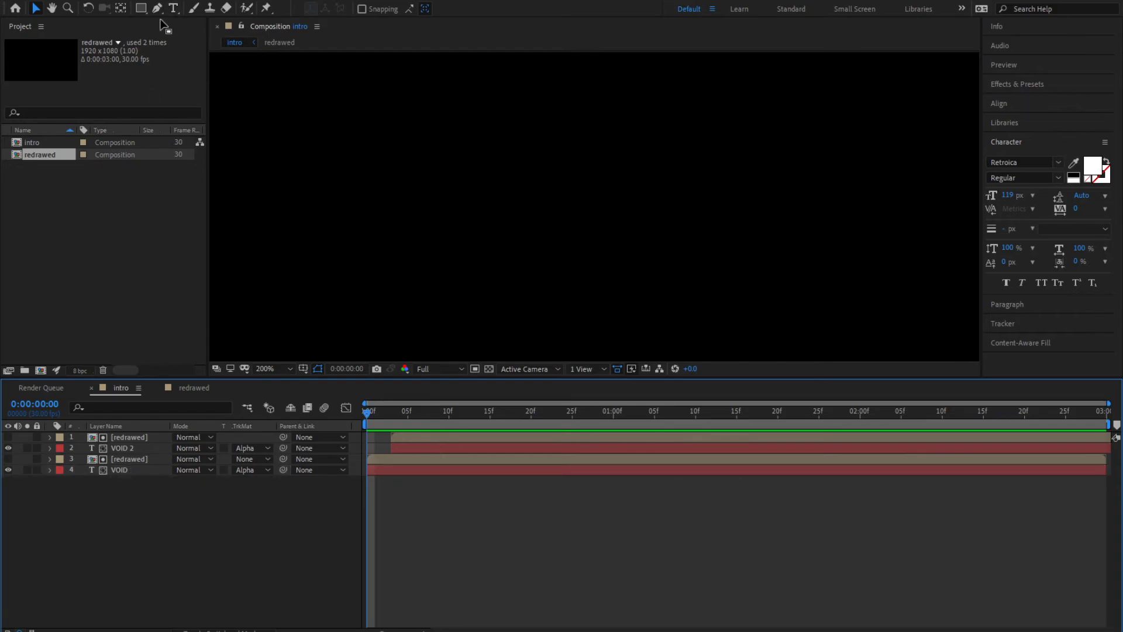
pyautogui.click(172, 8)
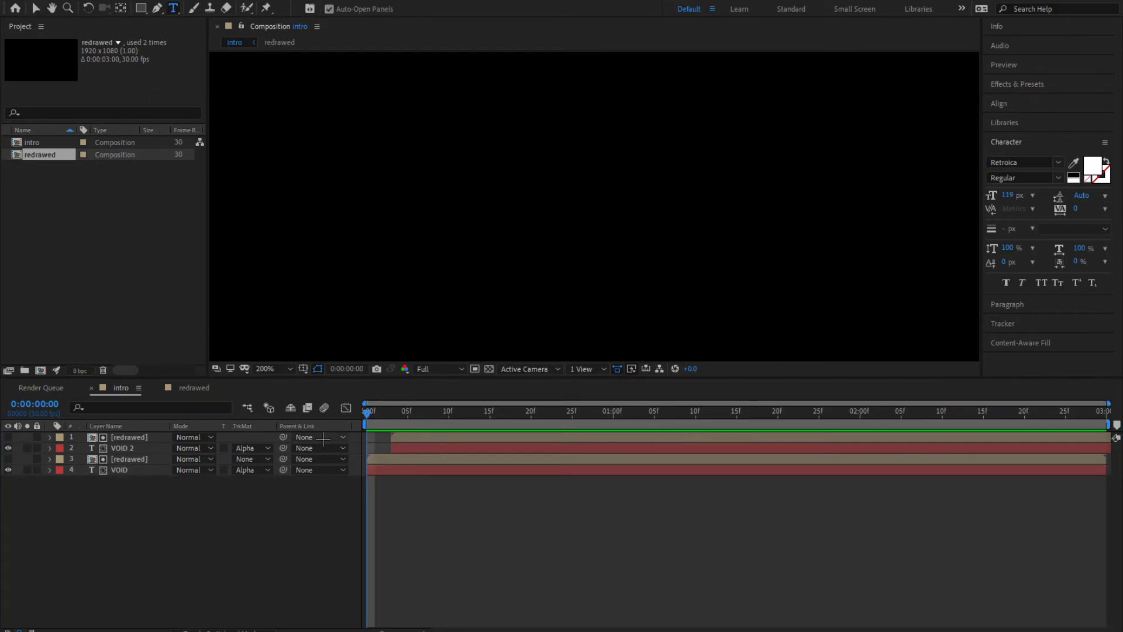
pyautogui.click(36, 8)
pyautogui.click(137, 471)
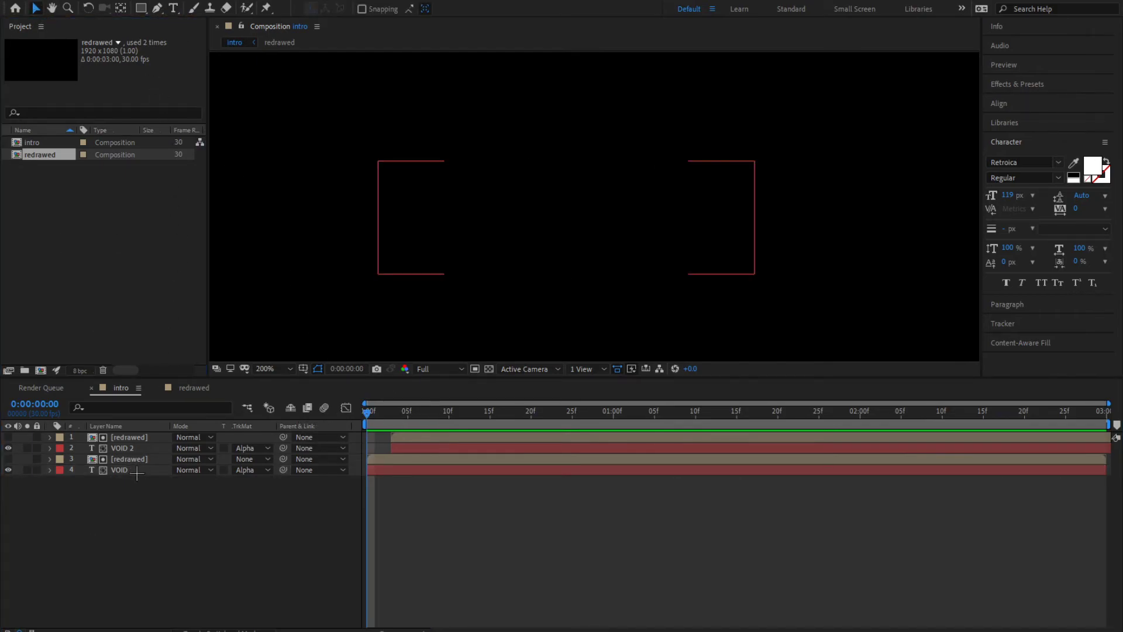
pyautogui.click(174, 8)
pyautogui.moveTo(370, 421); pyautogui.dragTo(417, 416)
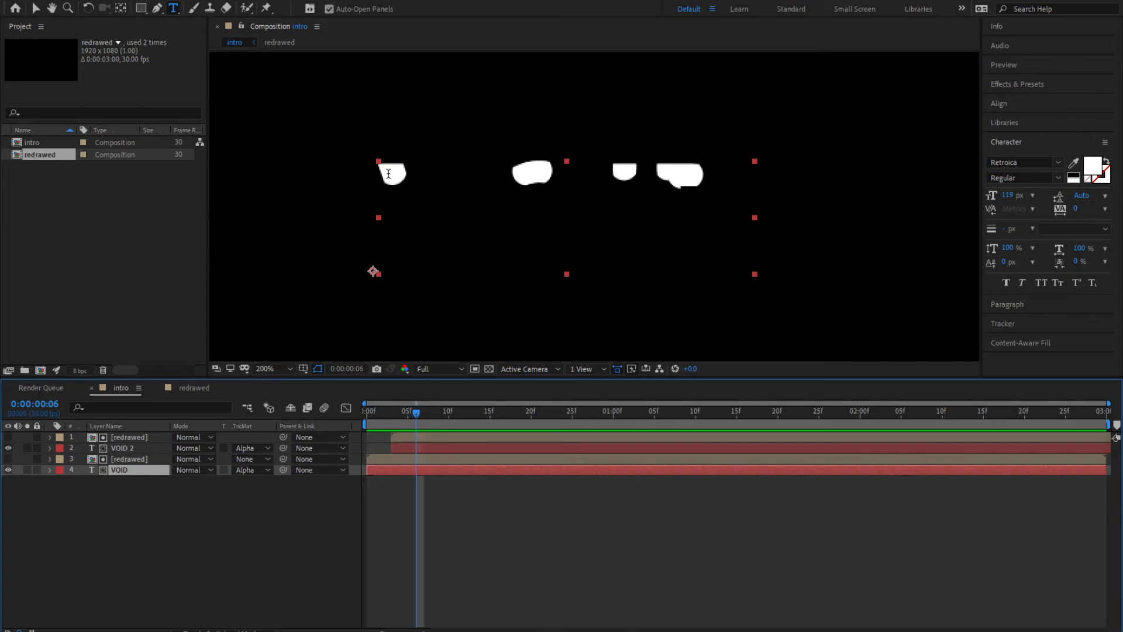
pyautogui.moveTo(387, 174); pyautogui.dragTo(709, 183)
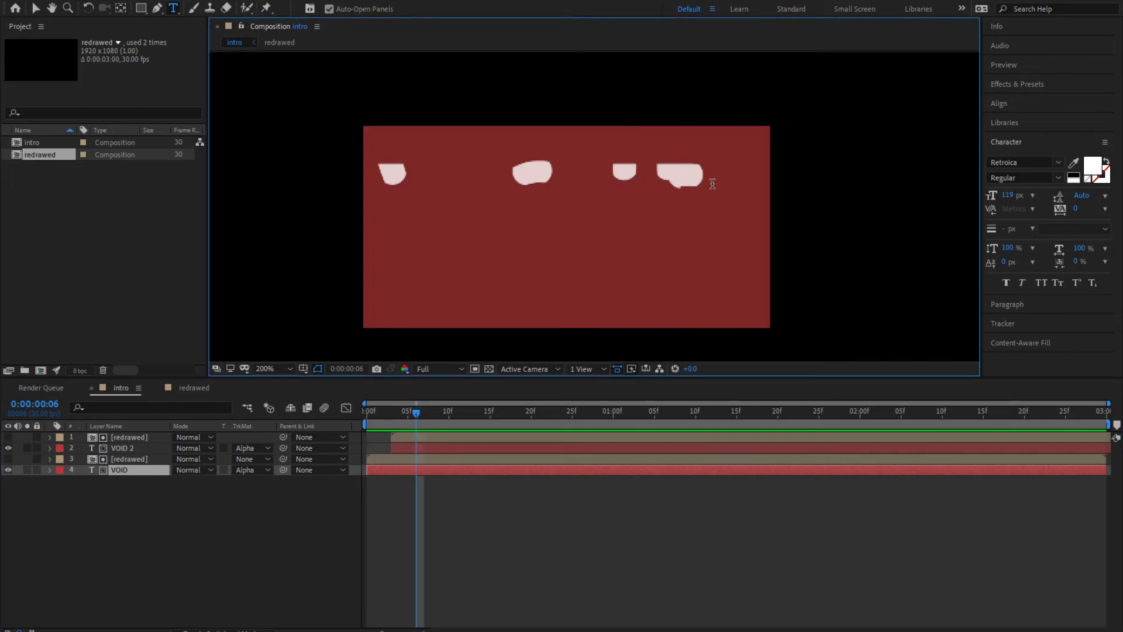
pyautogui.click(1092, 170)
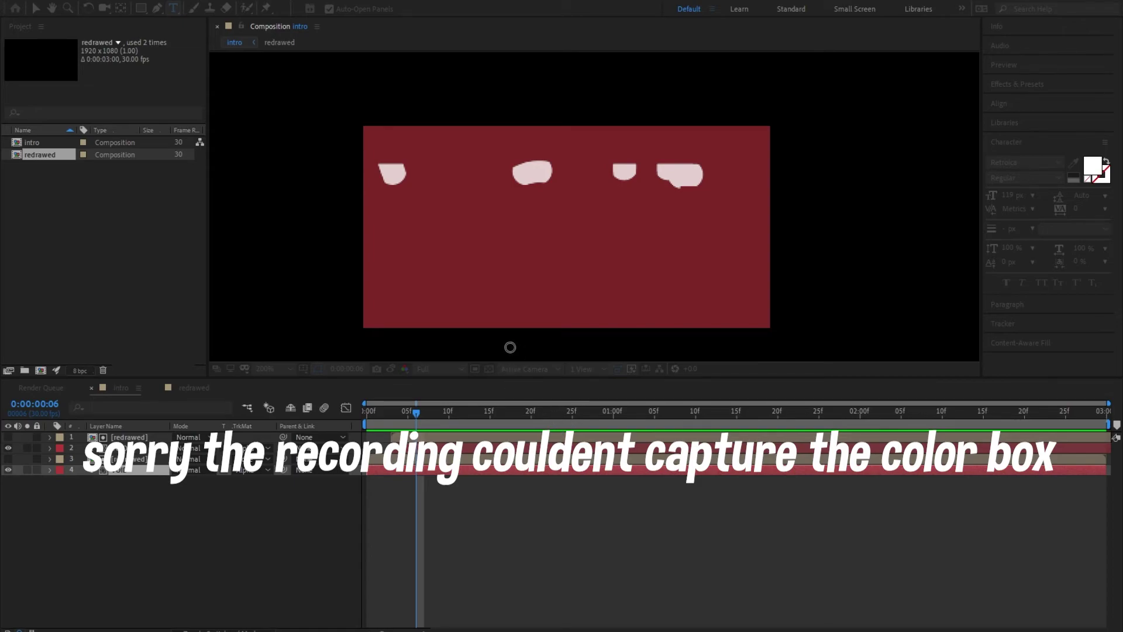
pyautogui.click(510, 372)
pyautogui.click(523, 303)
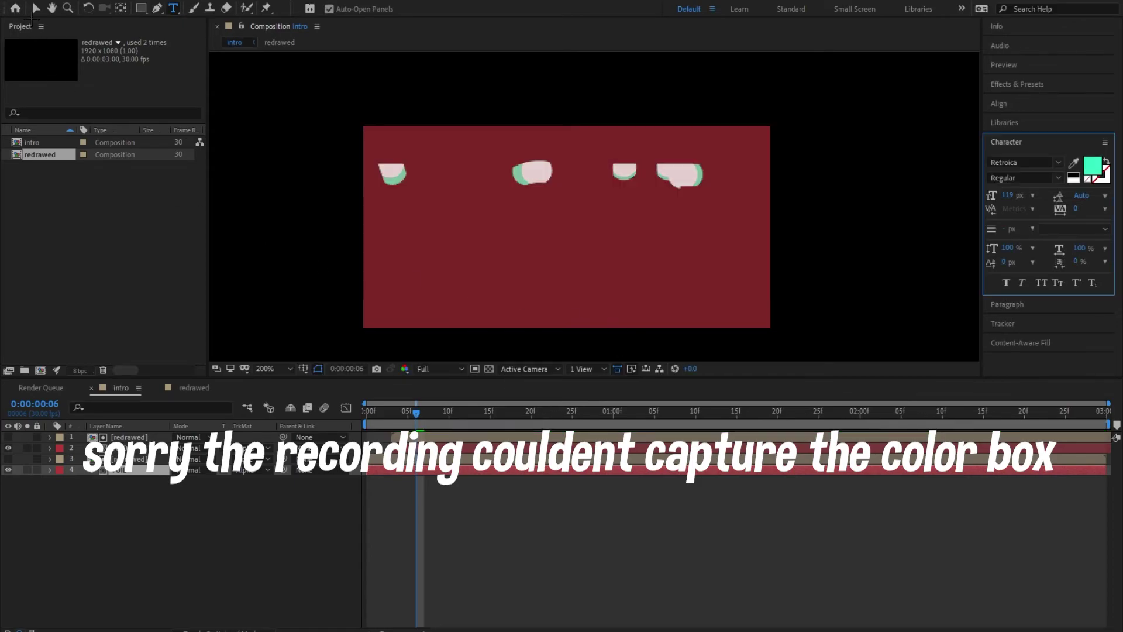
pyautogui.click(34, 9)
pyautogui.click(174, 595)
# Step: Preview the intro from the first frame with the green text revealing ahead of the white text
pyautogui.moveTo(417, 412); pyautogui.dragTo(296, 409)
pyautogui.press('space')
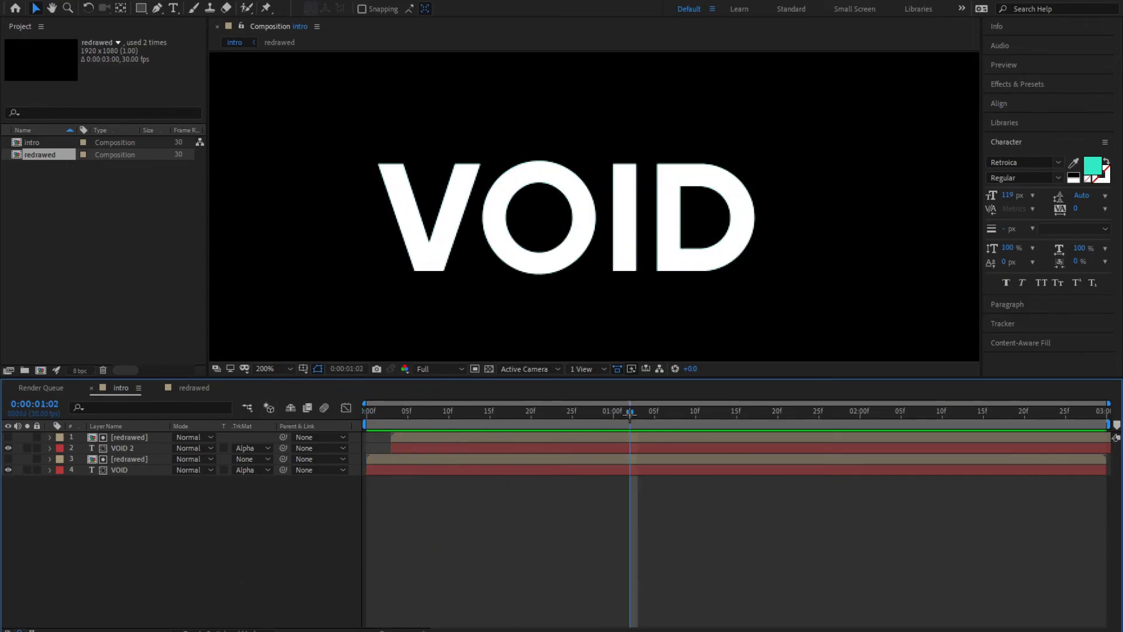
pyautogui.press('space')
pyautogui.press('space')
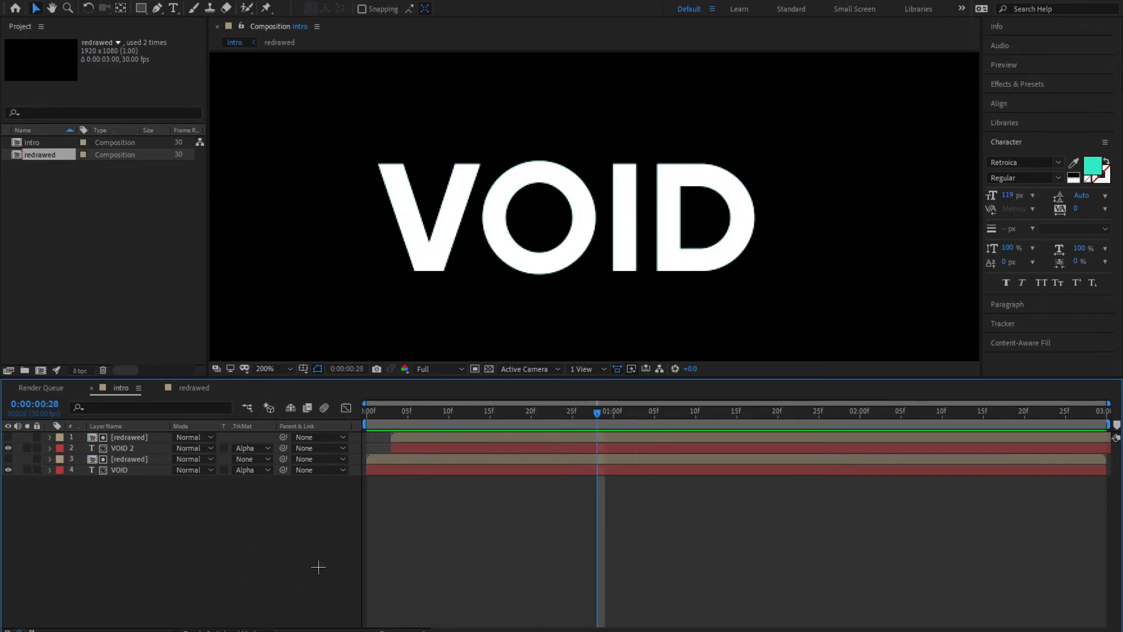
# Step: Pre-compose both VOID text layers and both redrawed matte layers into one composition, keeping the default name
pyautogui.press('Home')
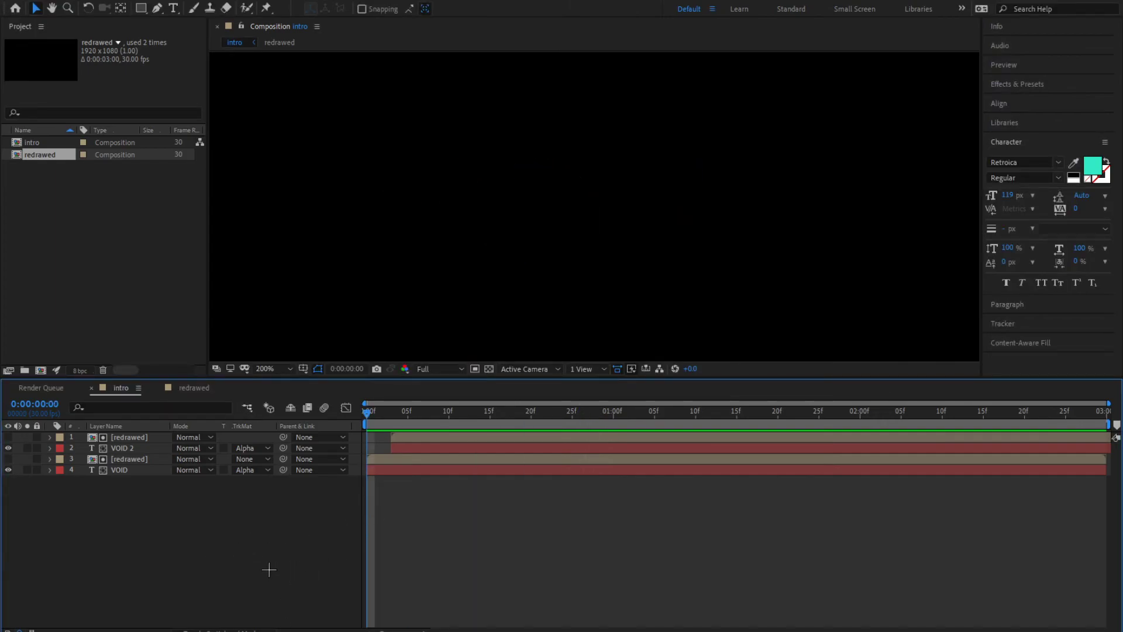
pyautogui.moveTo(138, 513); pyautogui.dragTo(159, 436)
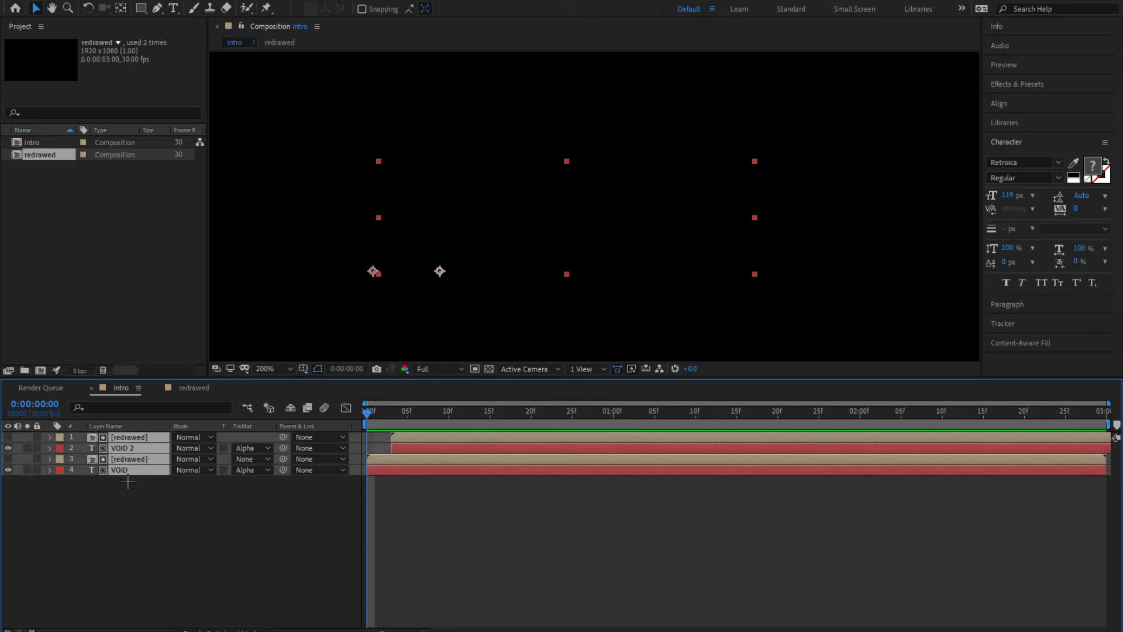
pyautogui.hotkey('ctrl', 'shift', 'c')
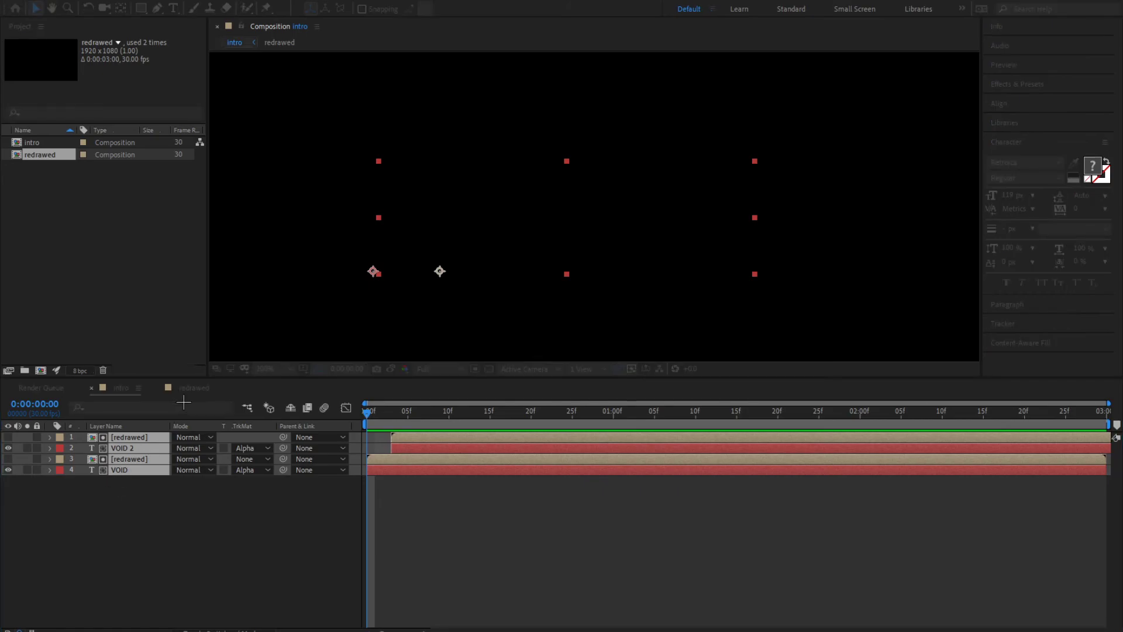
pyautogui.press('Return')
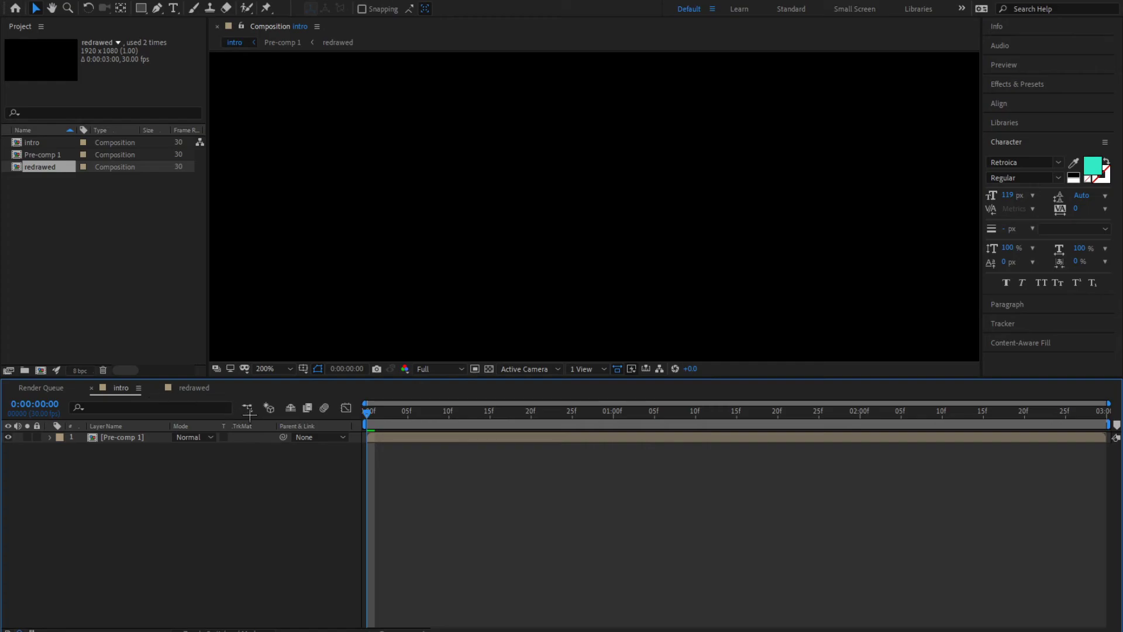
# Step: Add a centered text layer reading "edited by" above the pre-composed VOID layer
pyautogui.hotkey('ctrl', 'alt', 'shift', 't')
pyautogui.write('ediyt')
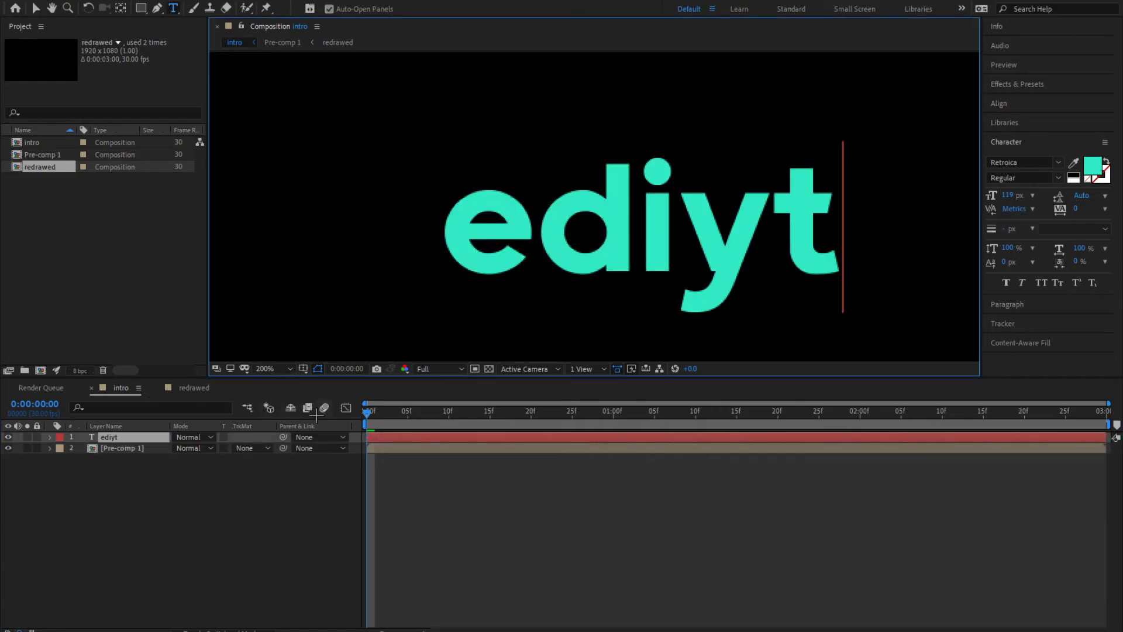
pyautogui.press('BackSpace')
pyautogui.press('BackSpace')
pyautogui.write('y')
pyautogui.press('BackSpace')
pyautogui.write('ted by')
pyautogui.scroll(-2, 393, 341)
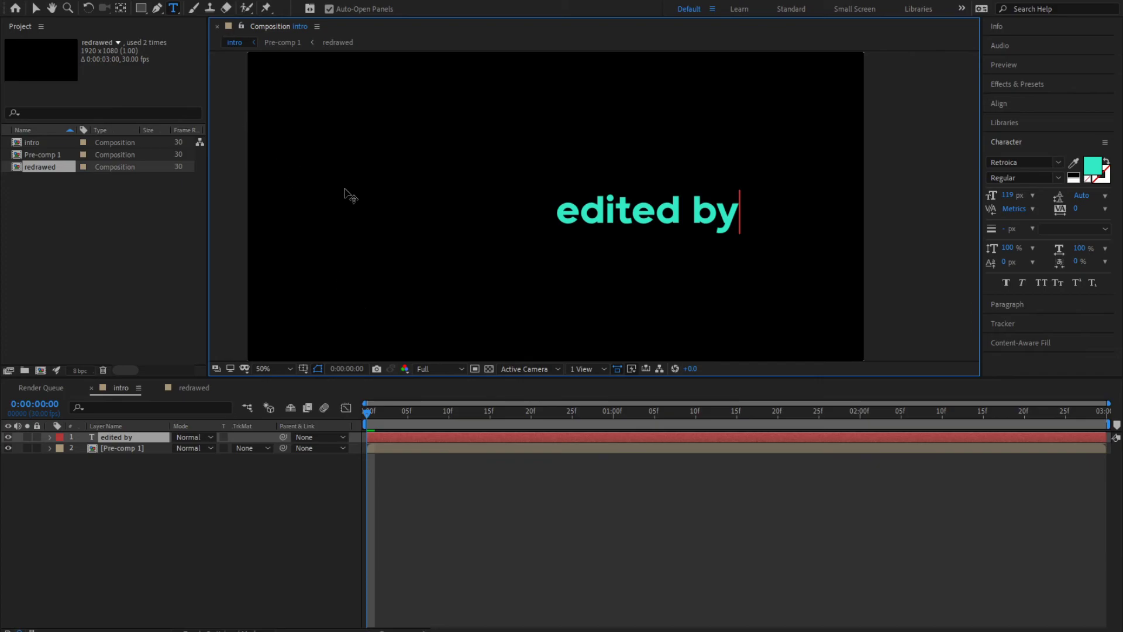
pyautogui.scroll(2, 353, 197)
pyautogui.click(35, 7)
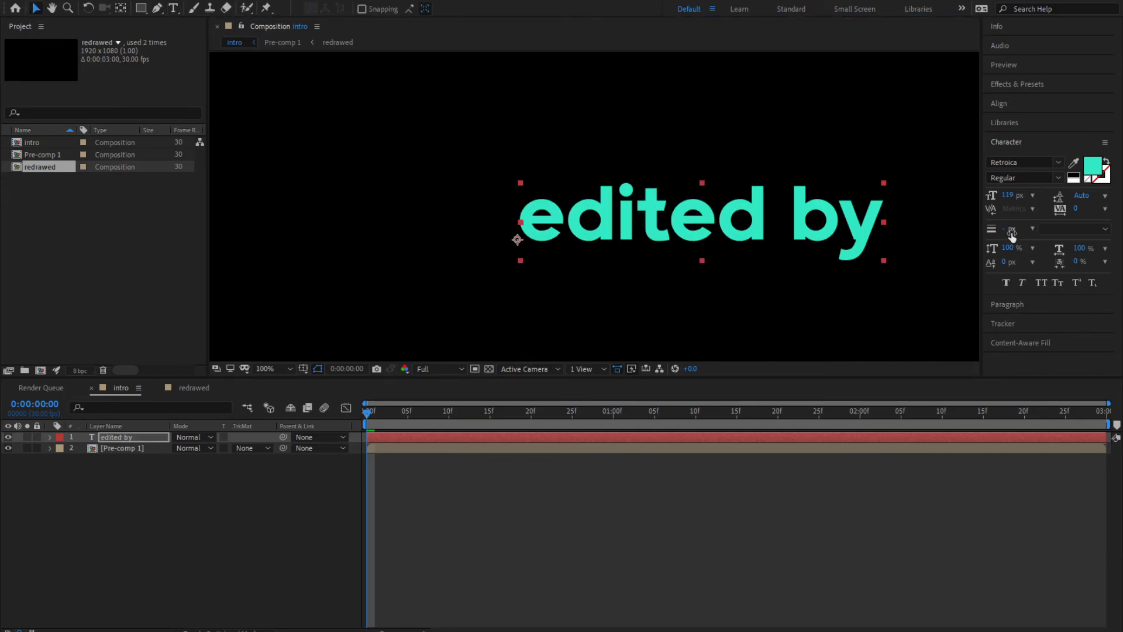
# Step: Set the "edited by" text to 36 px and change its fill color to white
pyautogui.moveTo(1011, 196); pyautogui.dragTo(965, 207)
pyautogui.click(1092, 165)
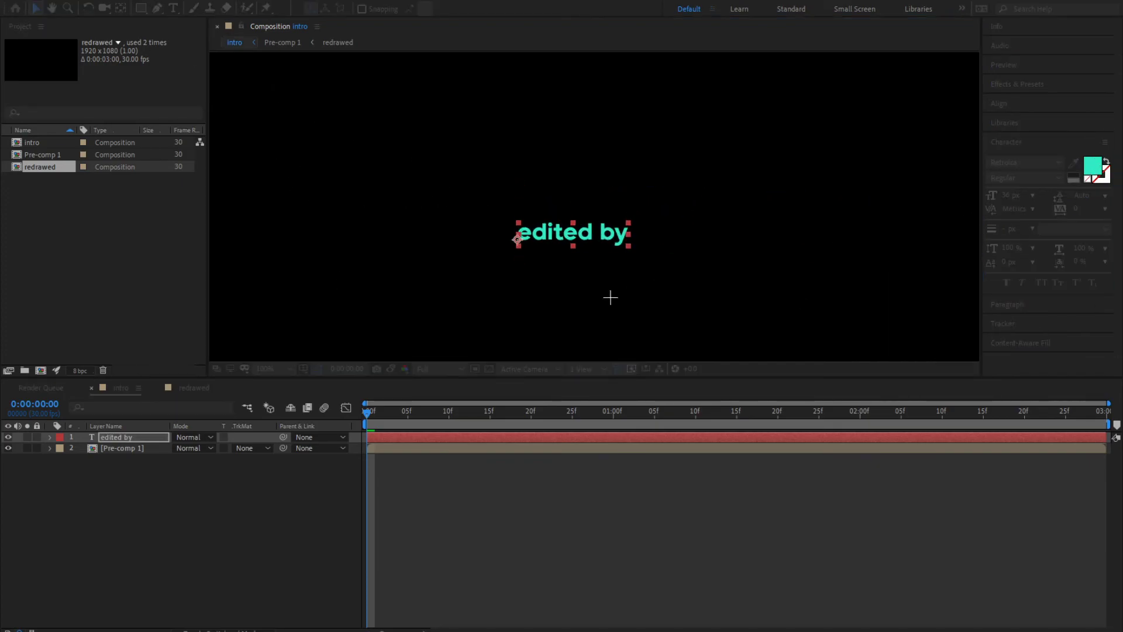
pyautogui.click(341, 271)
pyautogui.press('Return')
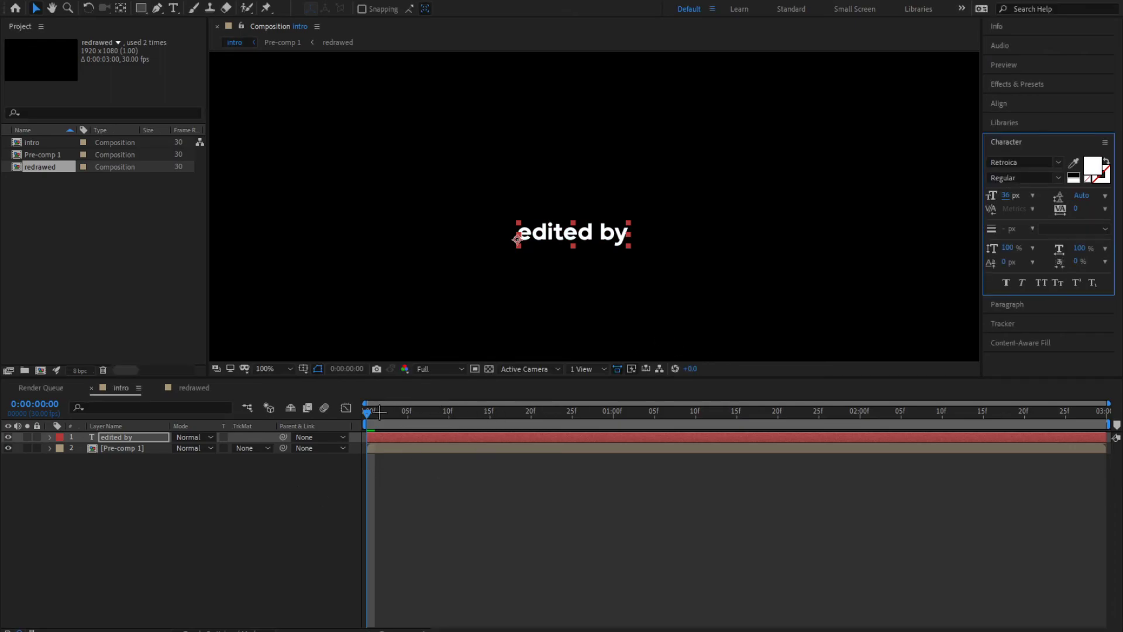
# Step: At frame 28, place the "edited by" text just above the VOID lettering, aligned with the left edge of the V, and deselect it
pyautogui.moveTo(444, 409); pyautogui.dragTo(597, 413)
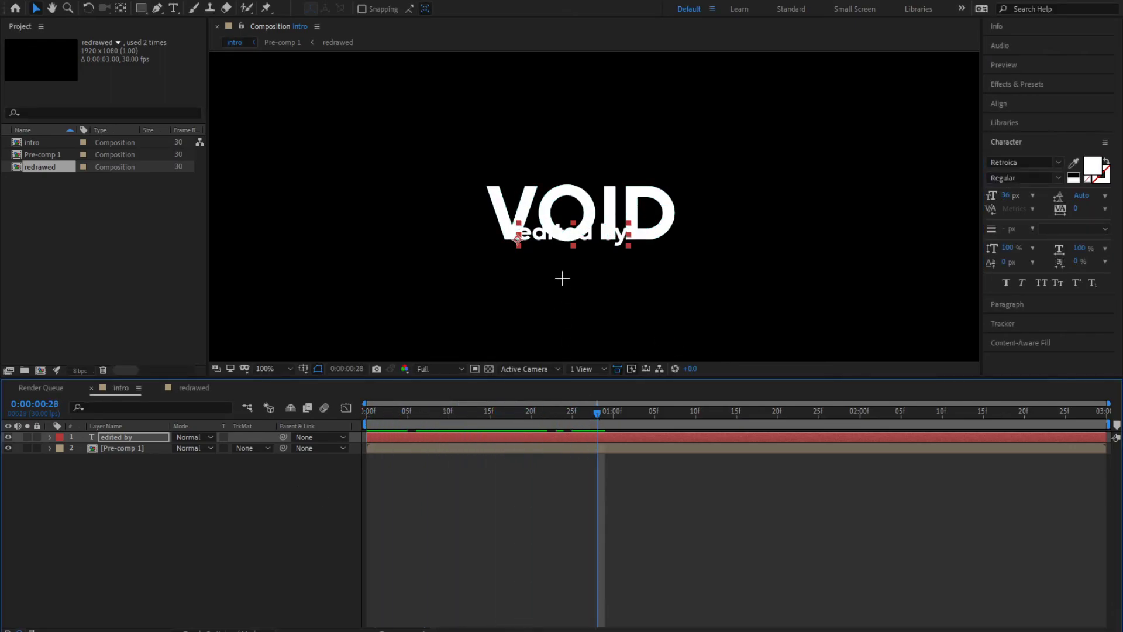
pyautogui.moveTo(552, 237); pyautogui.dragTo(523, 175)
pyautogui.click(275, 532)
pyautogui.click(517, 166)
pyautogui.moveTo(518, 165); pyautogui.dragTo(516, 170)
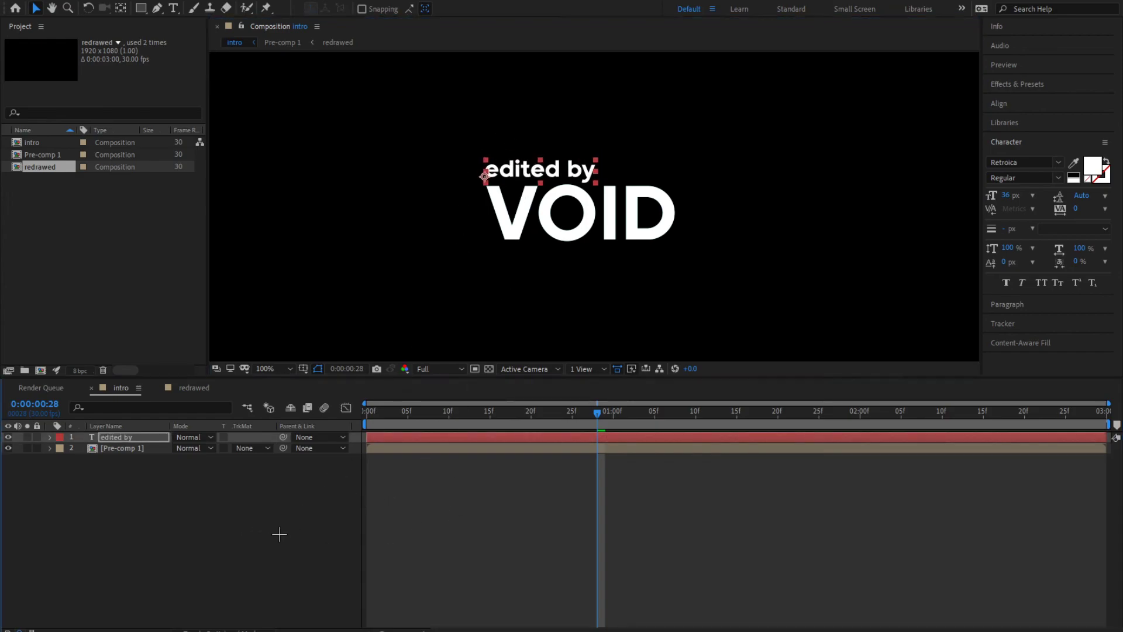
pyautogui.click(279, 535)
# Step: Keyframe the "edited by" layer's opacity from 0% at the first frame to 100% at 1 second 5 frames
pyautogui.moveTo(608, 412); pyautogui.dragTo(294, 422)
pyautogui.click(128, 442)
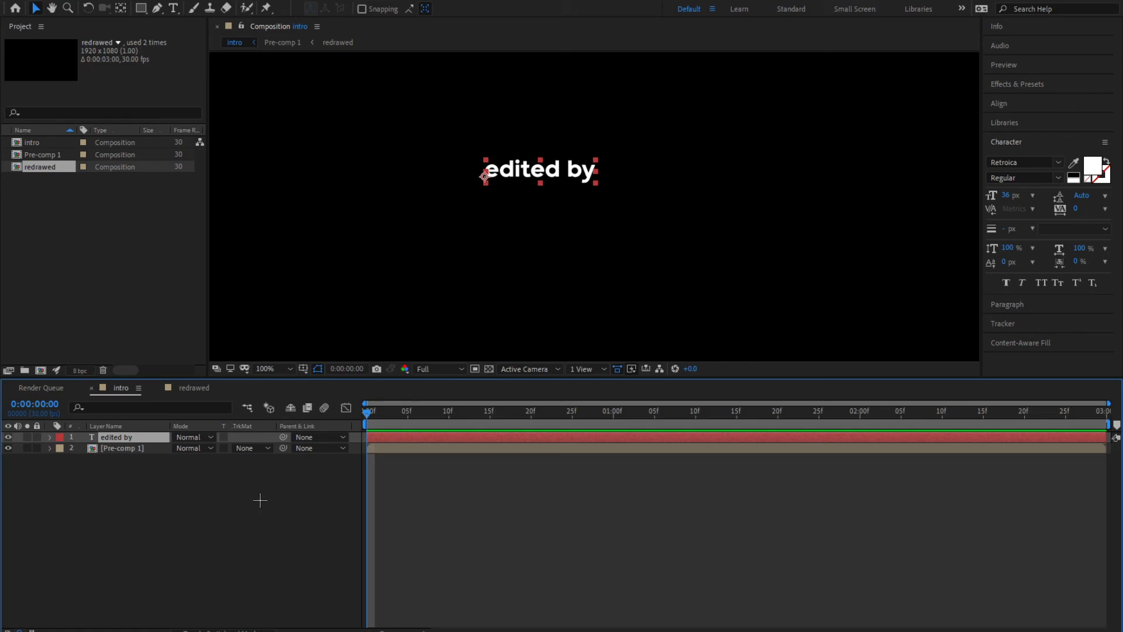
pyautogui.press('t')
pyautogui.click(75, 520)
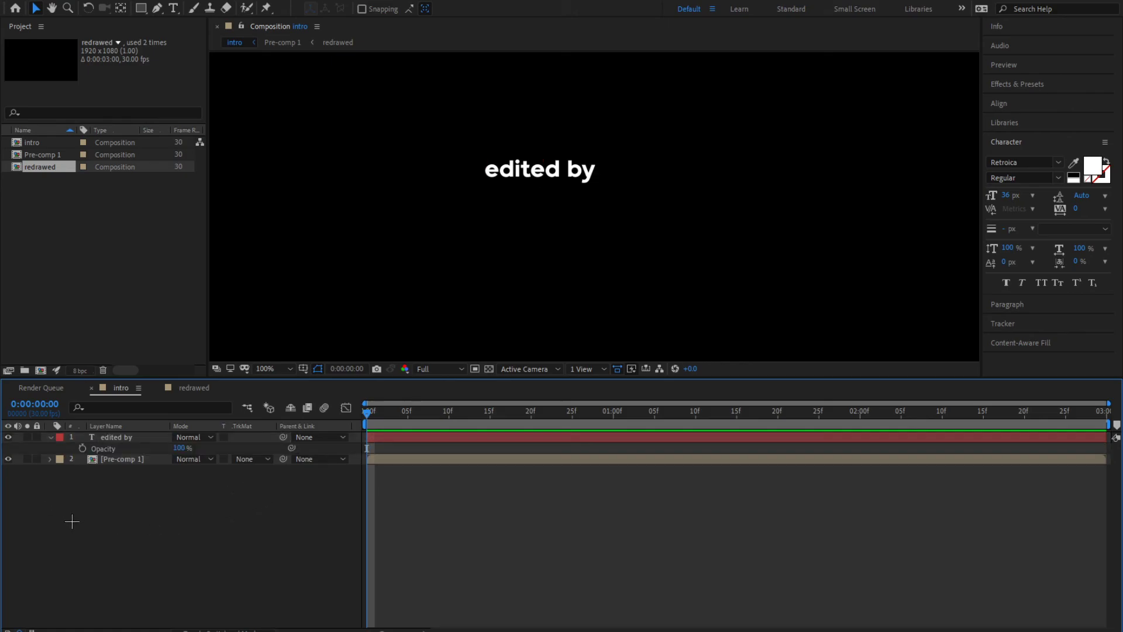
pyautogui.click(81, 448)
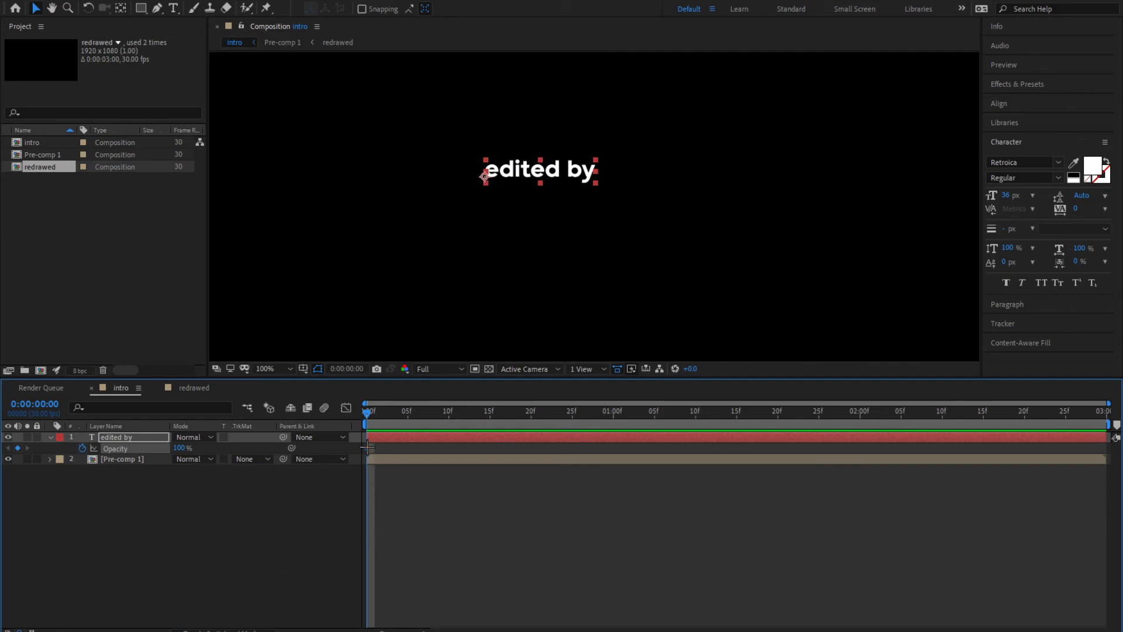
pyautogui.moveTo(367, 448); pyautogui.dragTo(651, 414)
pyautogui.click(179, 448)
pyautogui.write('0')
pyautogui.press('Return')
# Step: Preview the "edited by" fade-in together with the VOID reveal and check its opening frames
pyautogui.press('space')
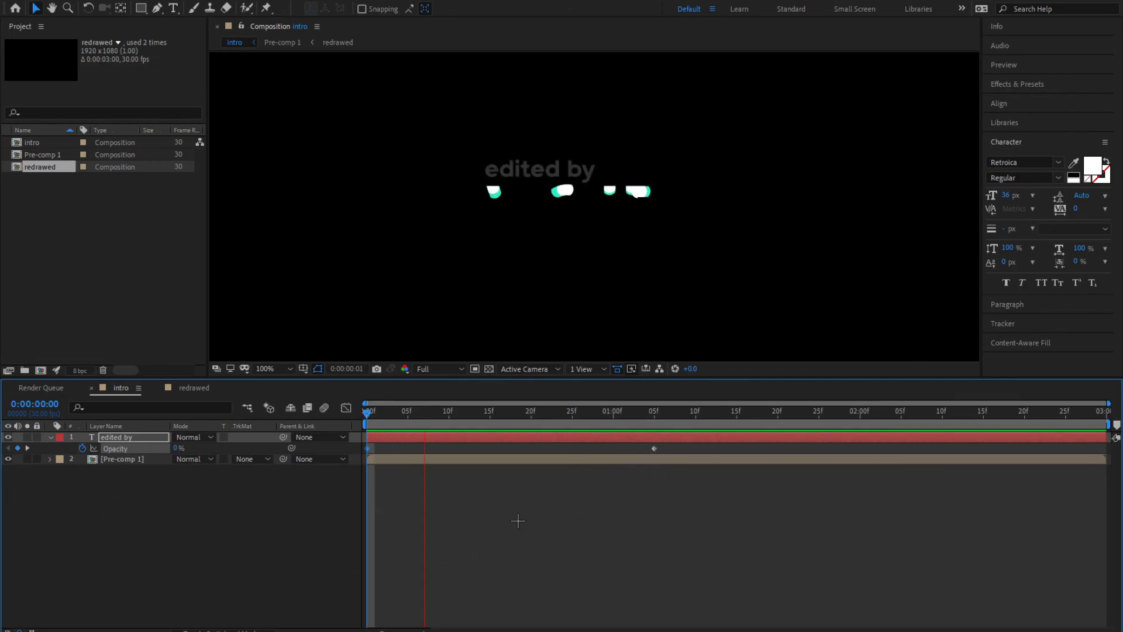
pyautogui.press('space')
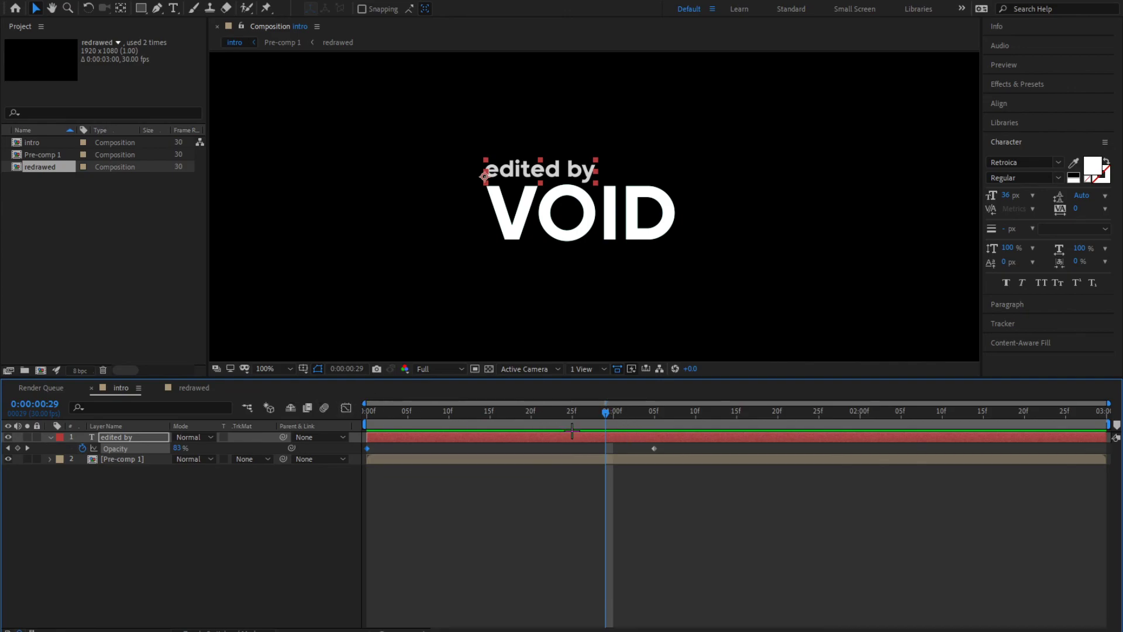
pyautogui.press('space')
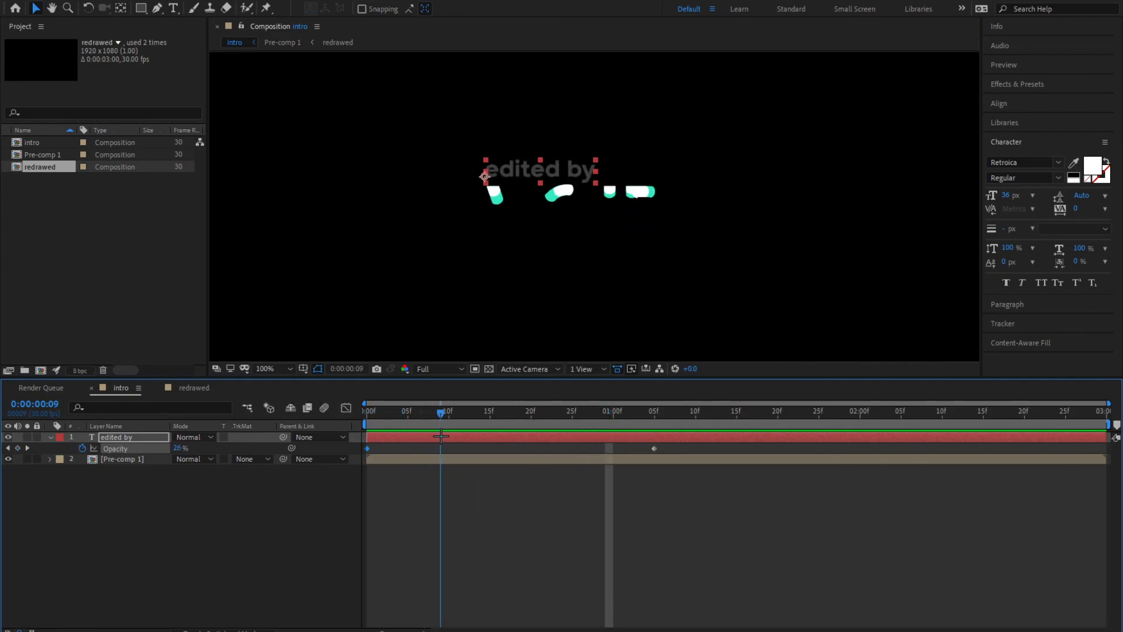